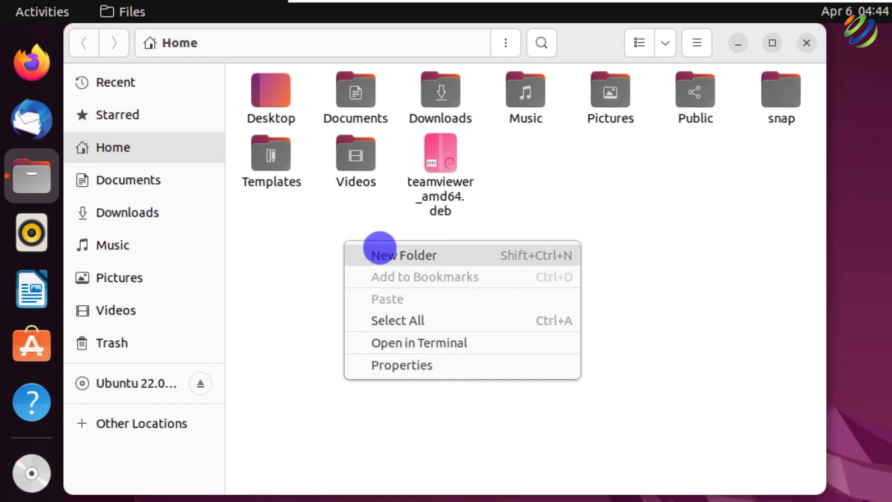
Create a SkillsBuild folder in Home and open its Local Network Share settings.
left_click(380, 246)
type("S")
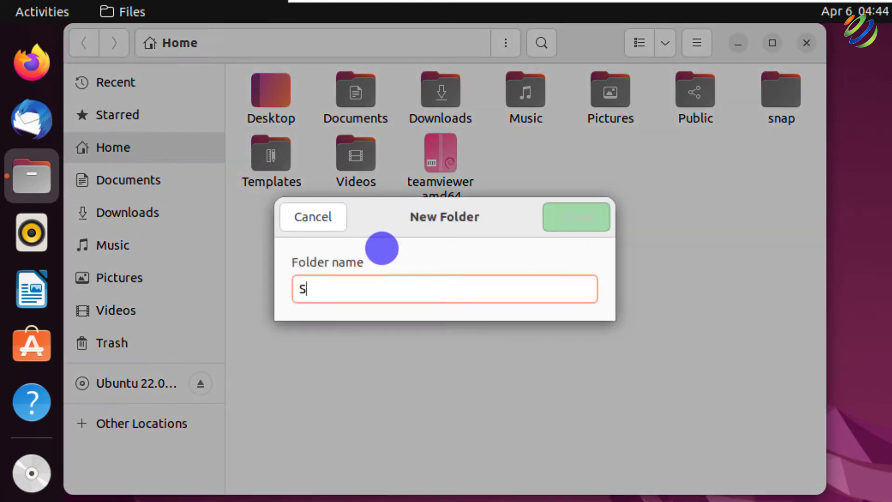
type("killsBuil")
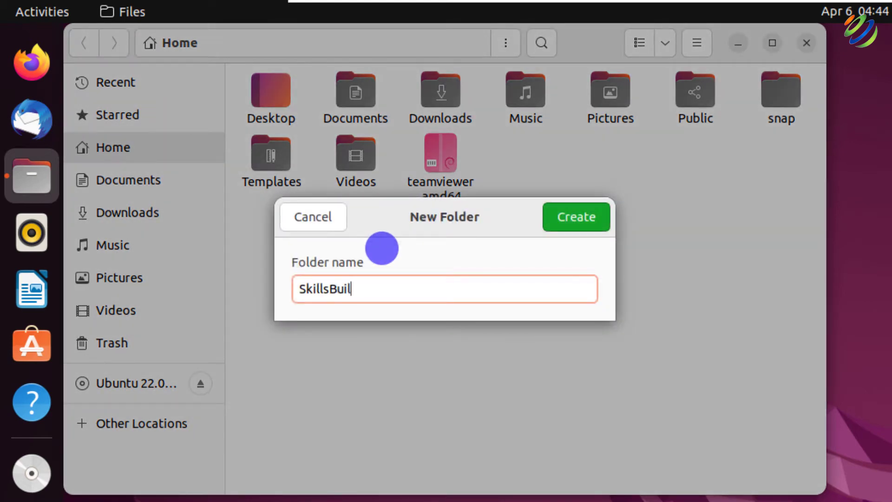
type("d")
key("Return")
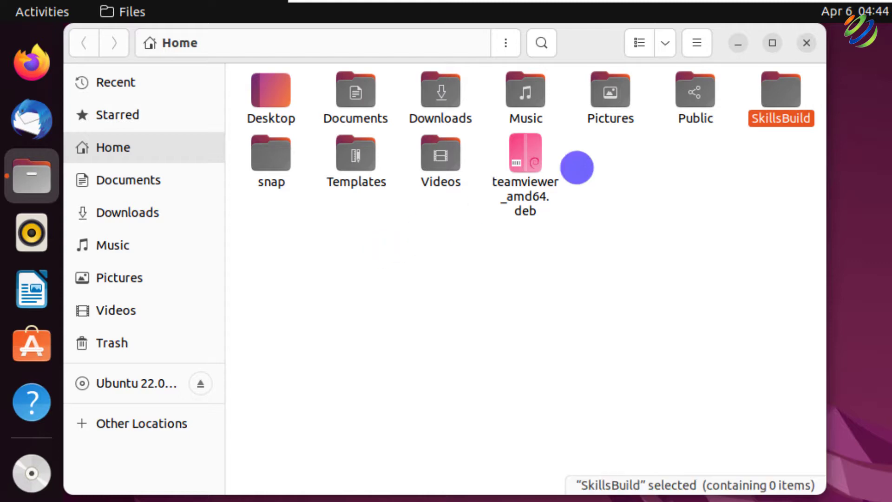
right_click(776, 90)
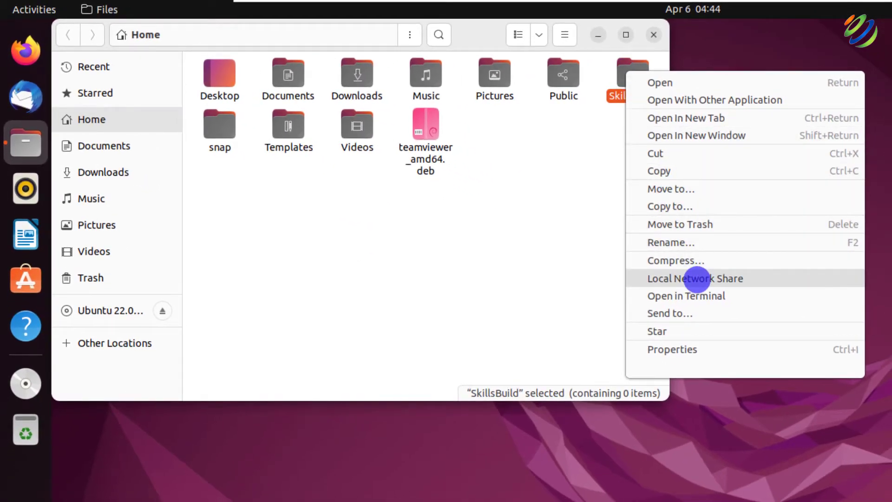
left_click(697, 278)
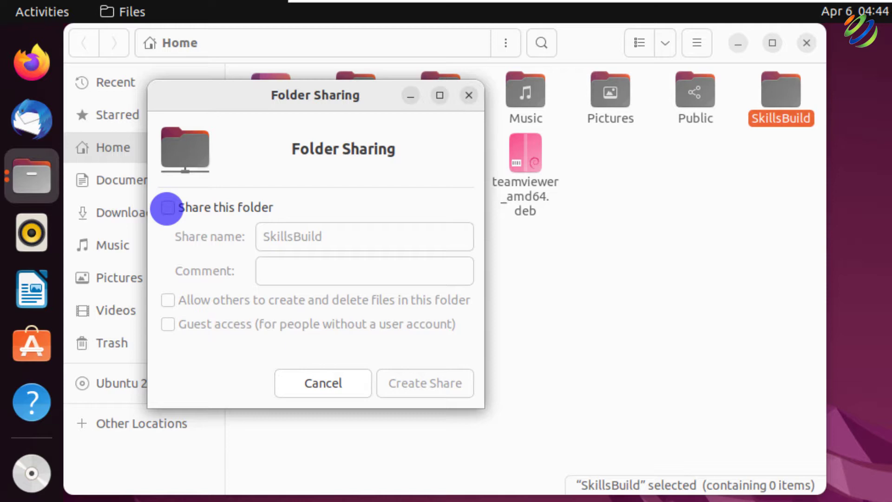
Tick 'Share this folder' for SkillsBuild, which reports the sharing service is not installed.
left_click(166, 208)
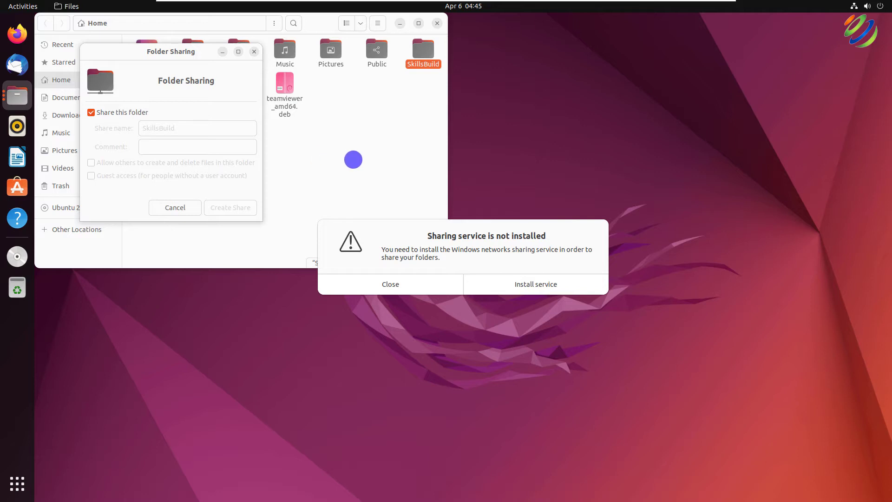
Dismiss the sharing dialogs, permanently delete SkillsBuild, close Files and launch a terminal.
left_click(398, 285)
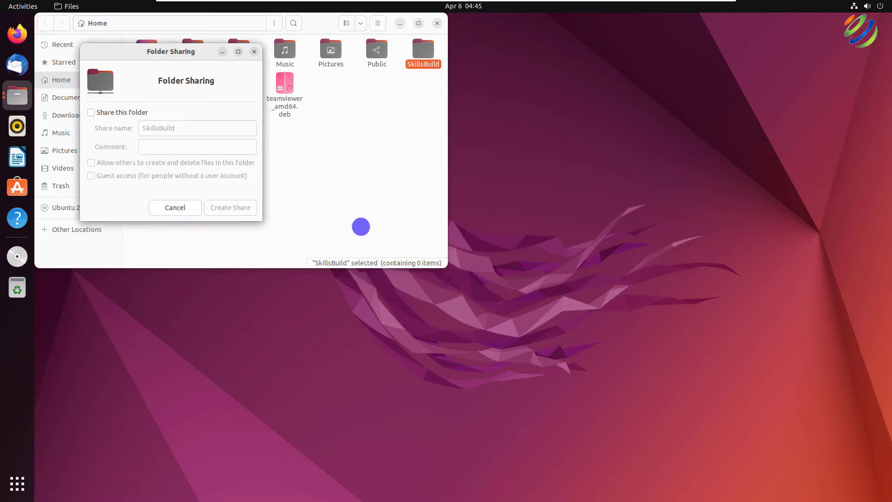
left_click(256, 52)
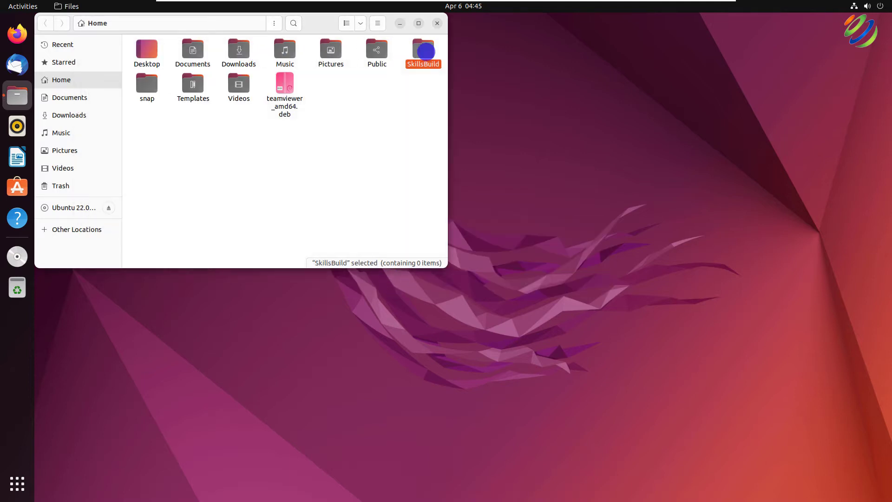
key("shift+Delete")
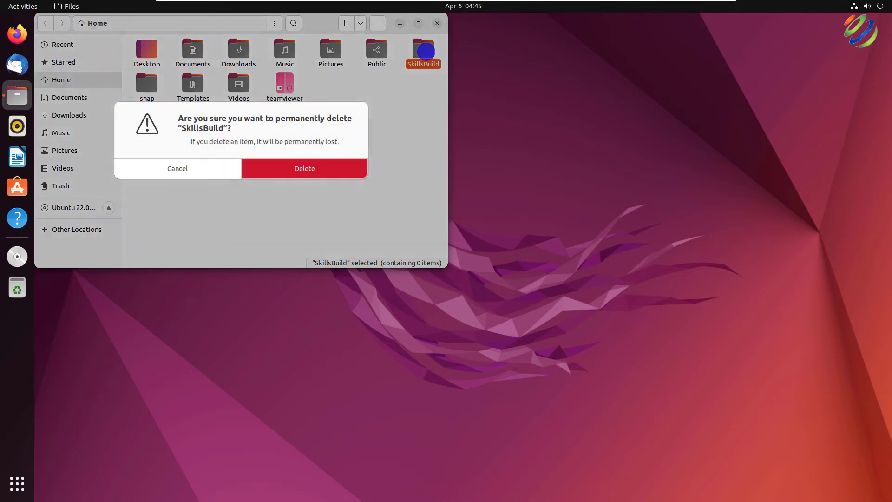
key("Return")
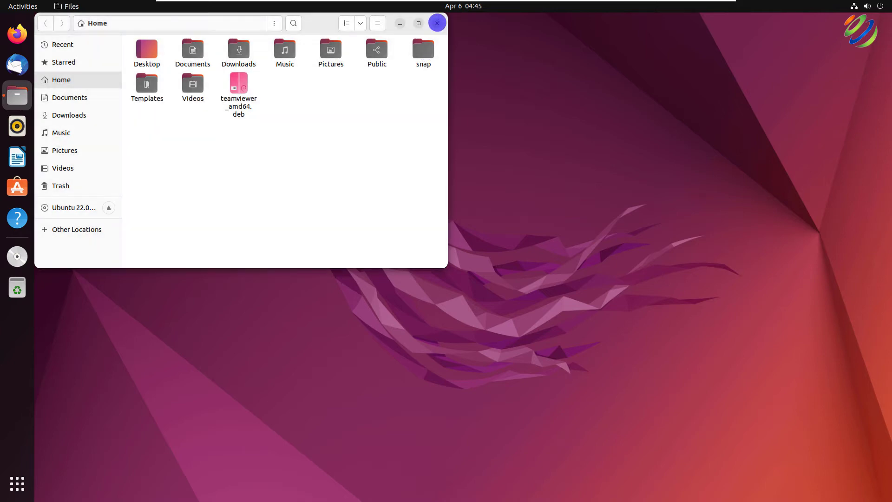
left_click(437, 24)
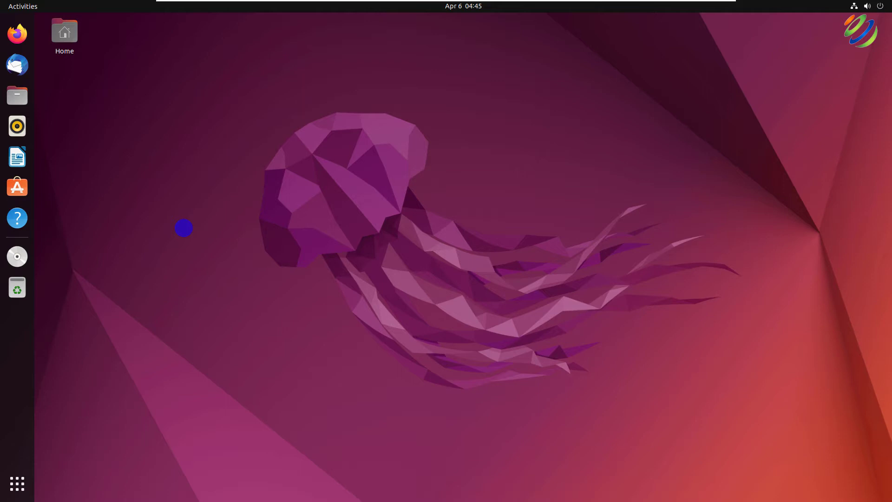
key("ctrl+alt+t")
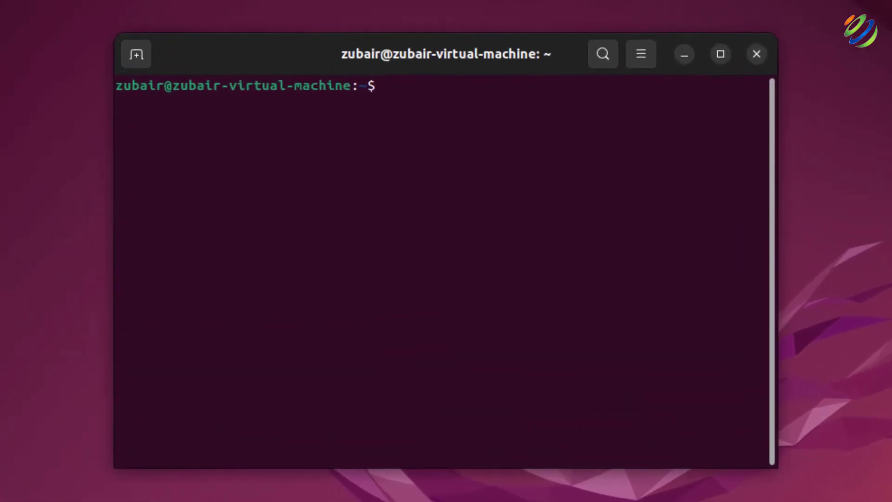
Run sudo apt install samba, entering the password and confirming with Y.
type("sudo apt ")
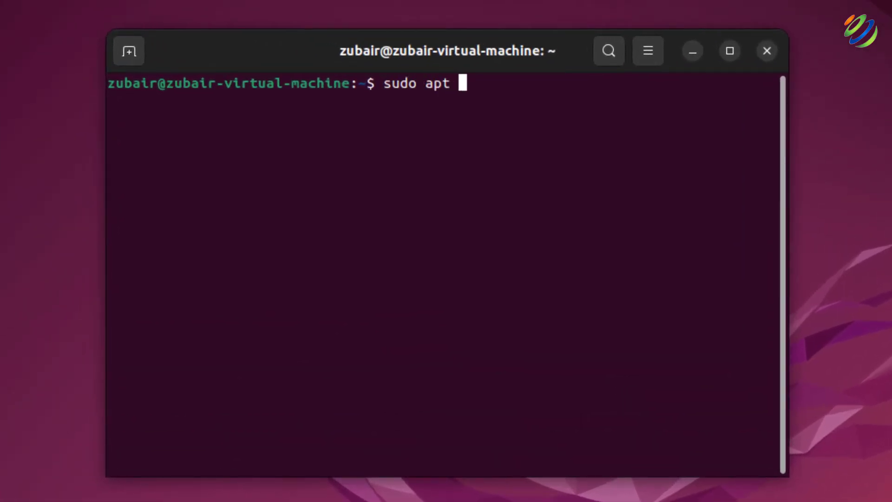
type("install samba")
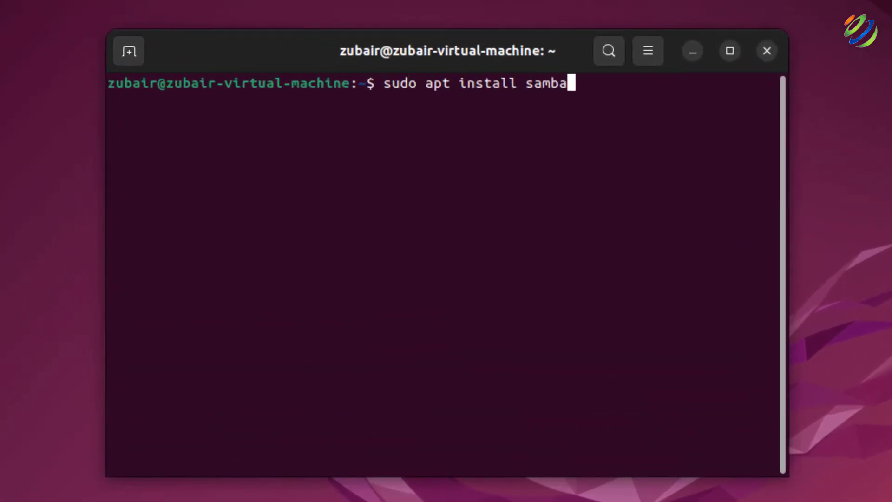
key("Return")
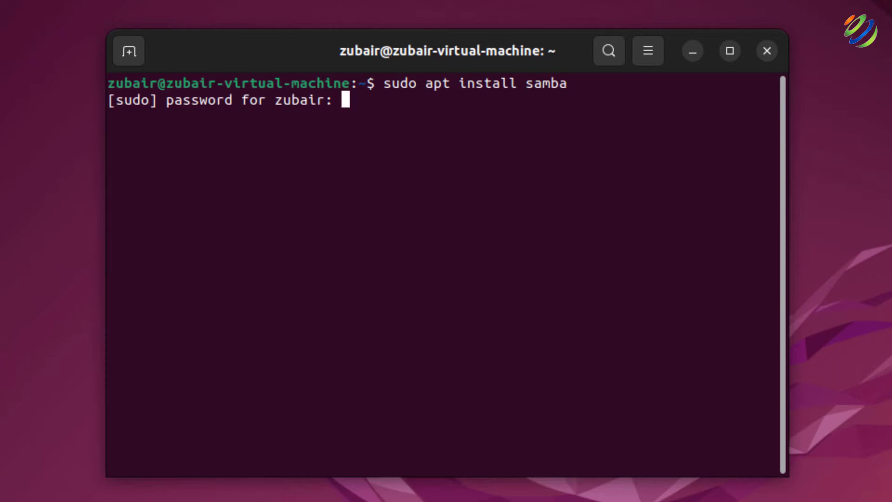
key("Return")
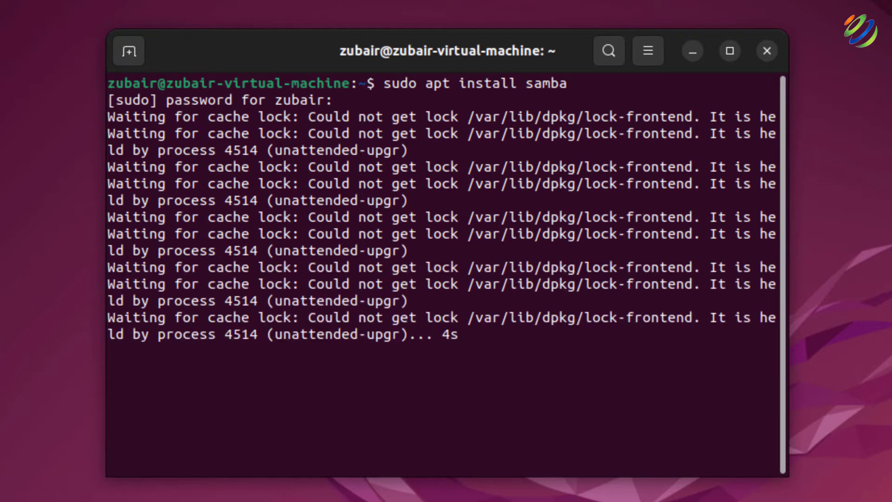
type("Y")
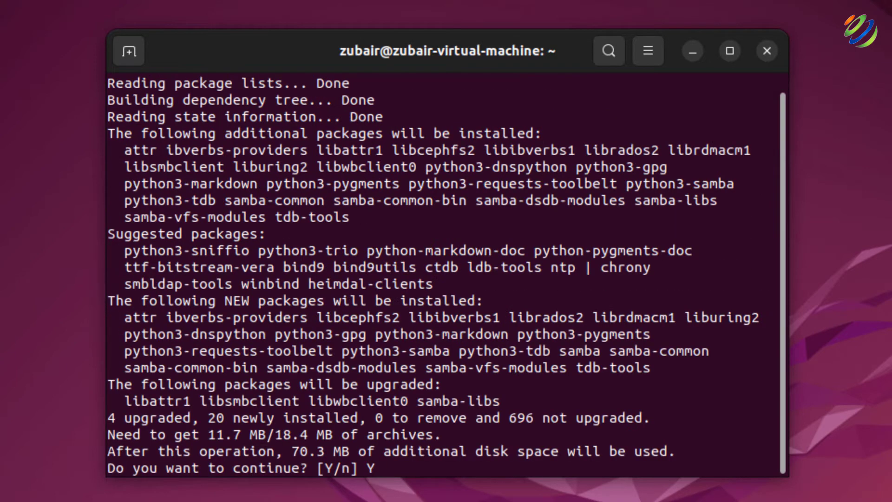
key("Return")
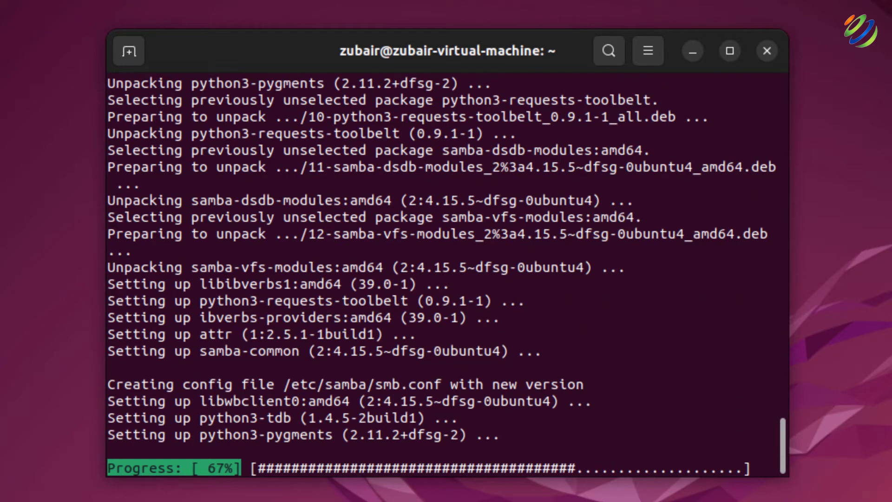
key("Down")
key("Up")
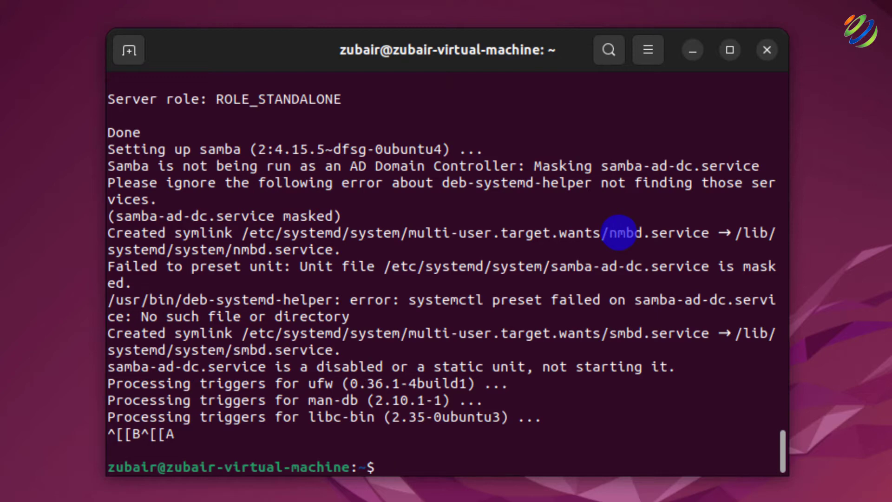
Run sudo systemctl status smbd to confirm the Samba service is running.
type("sud")
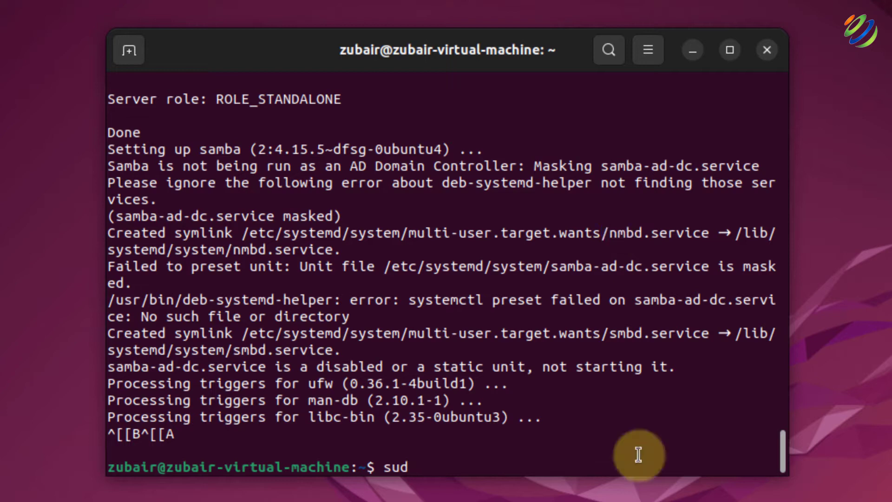
type("o")
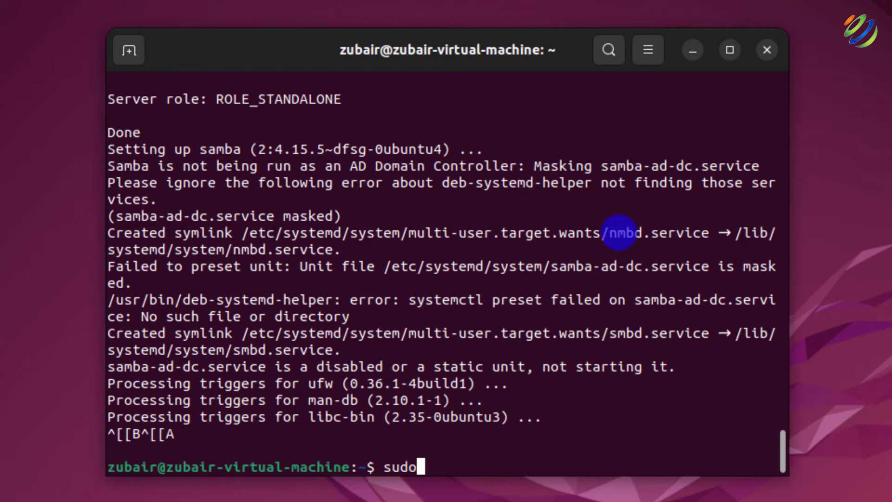
type(" systemc")
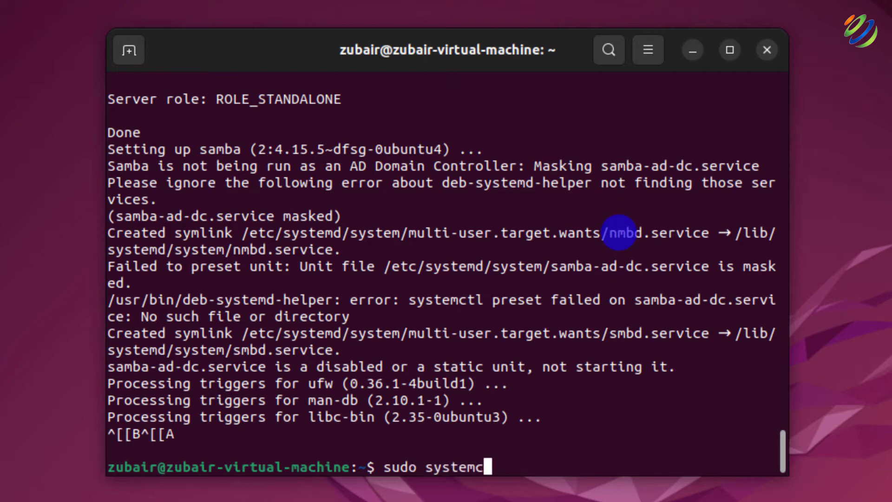
type("tl sta")
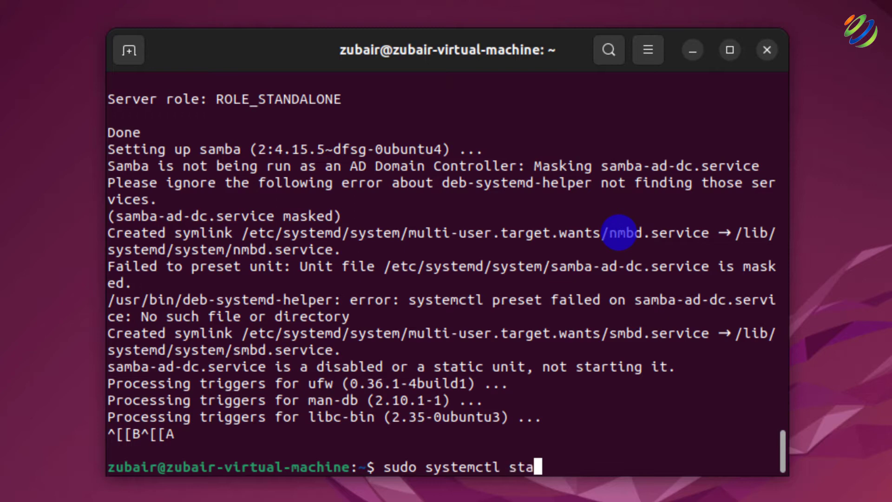
type("tus smbd")
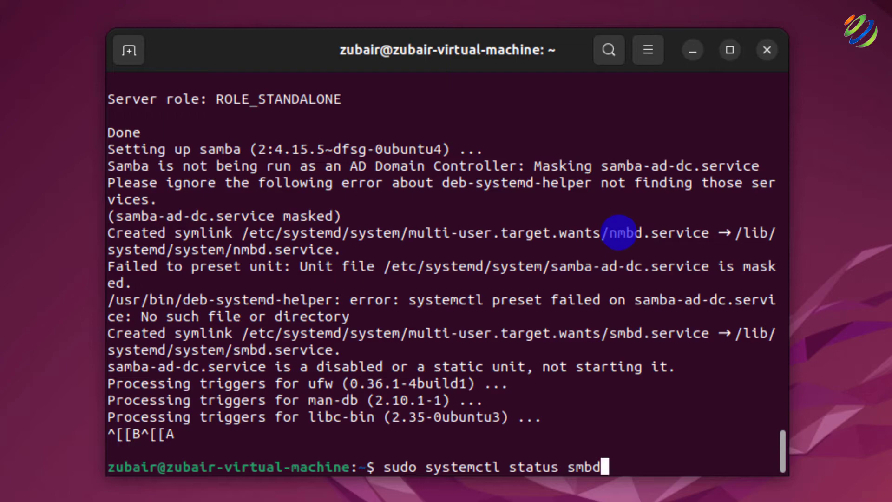
key("Return")
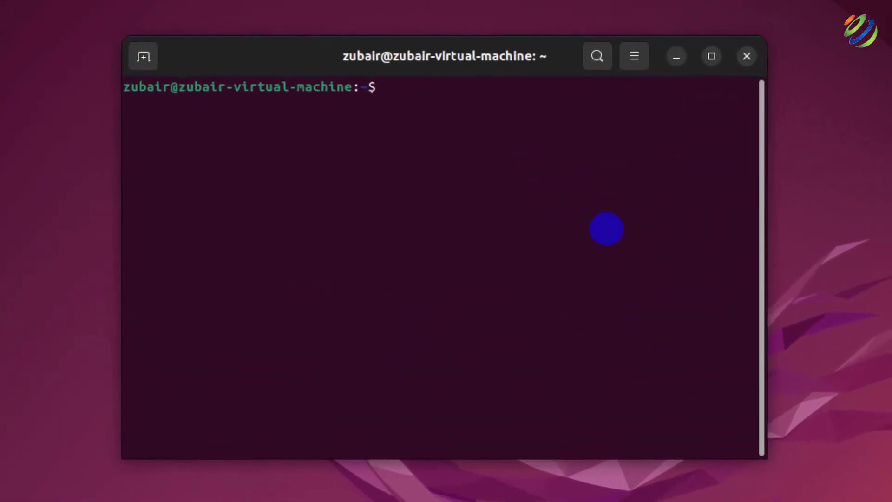
Create the SkillsBuild directory with mkdir, verify it via ls -l, then clear the screen.
type("mkdir")
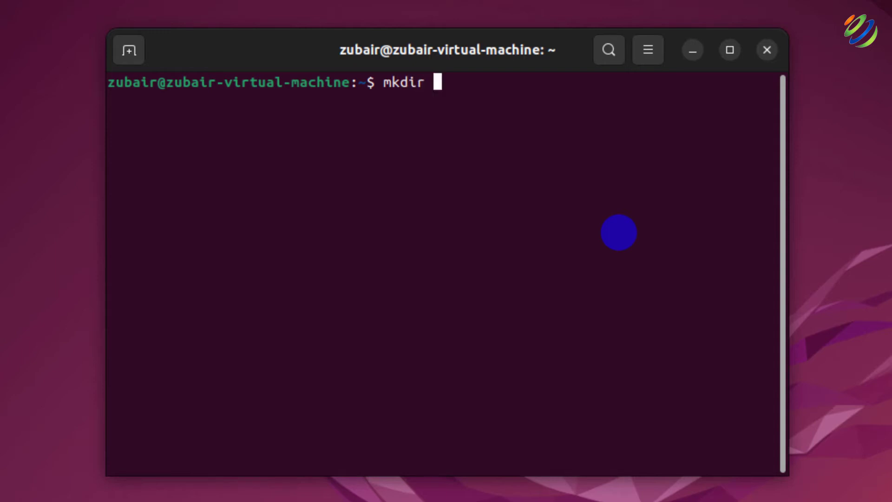
type(" Ski")
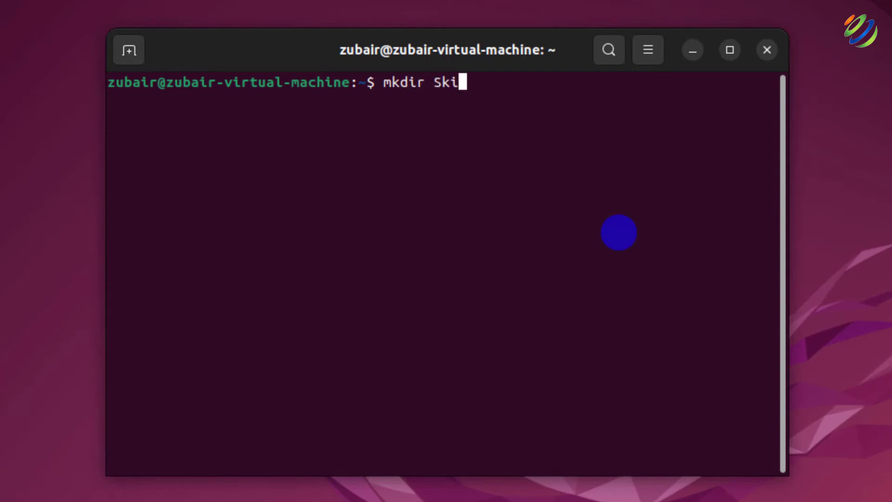
type("llsBuild")
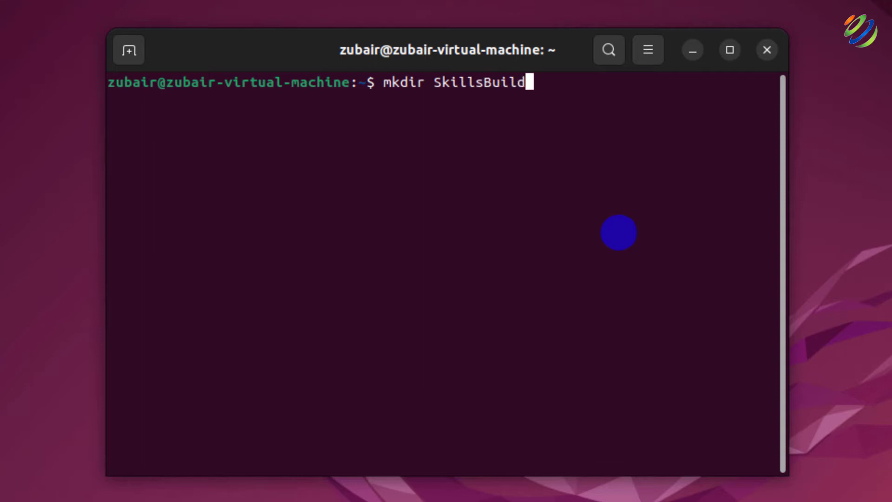
key("Return")
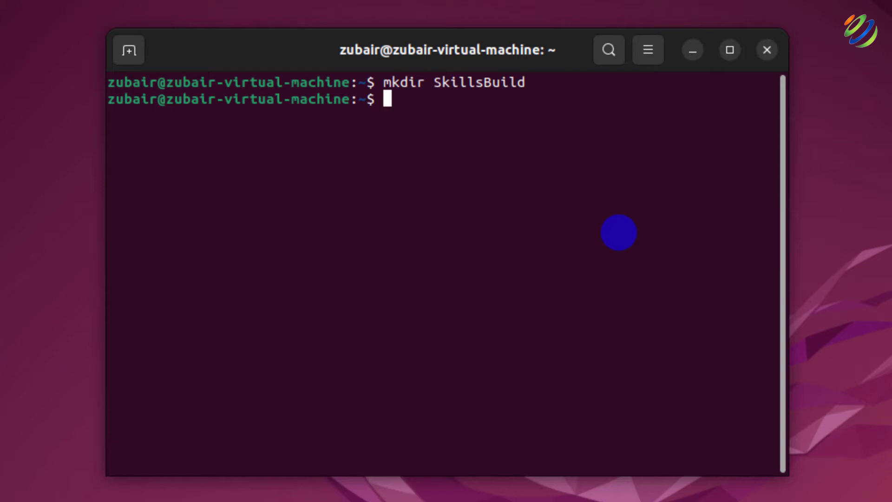
type("ls -l")
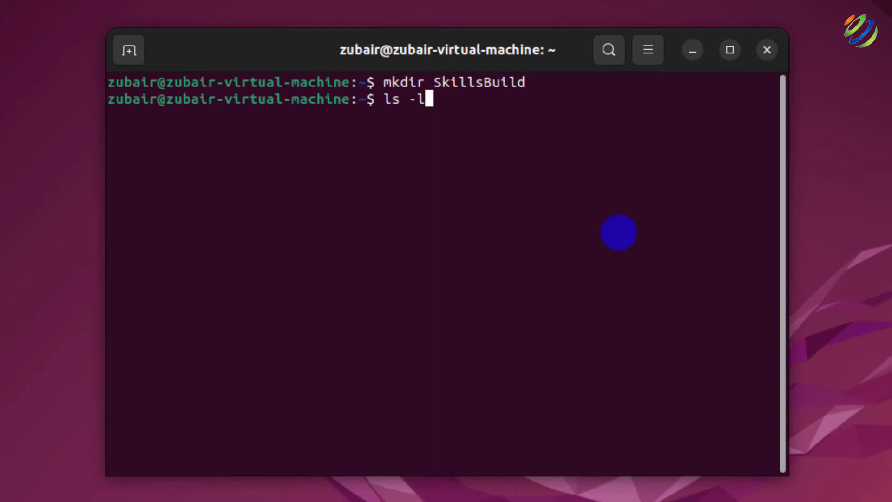
key("Return")
left_click_drag(620, 231, 219, 239)
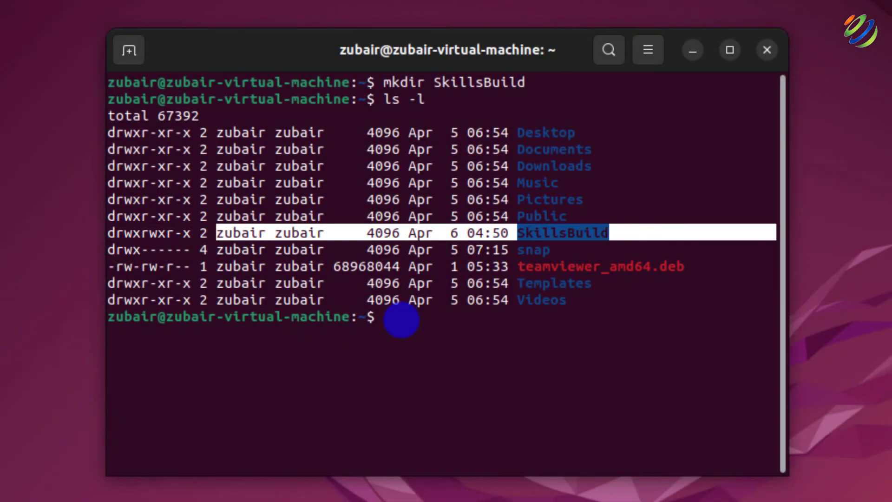
left_click(401, 320)
key("ctrl+l")
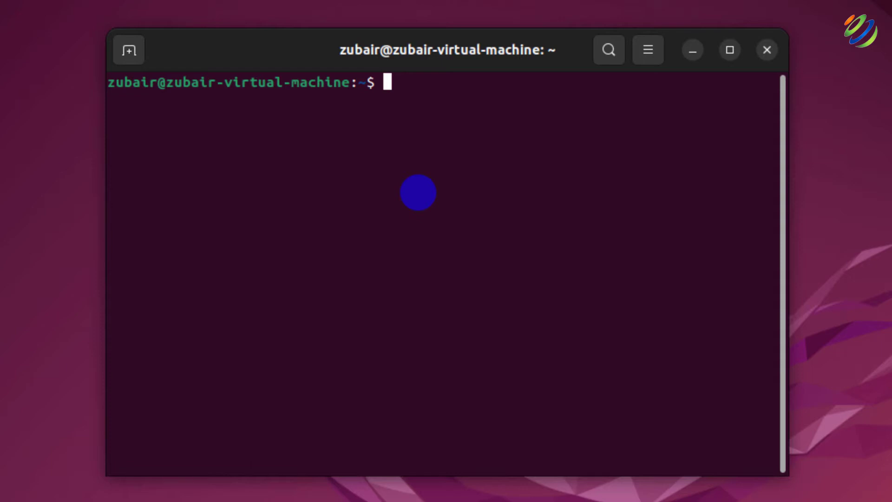
Add the current username as a Samba user with sudo smbpasswd -a, entering the SMB password twice.
type("sudo smbpa")
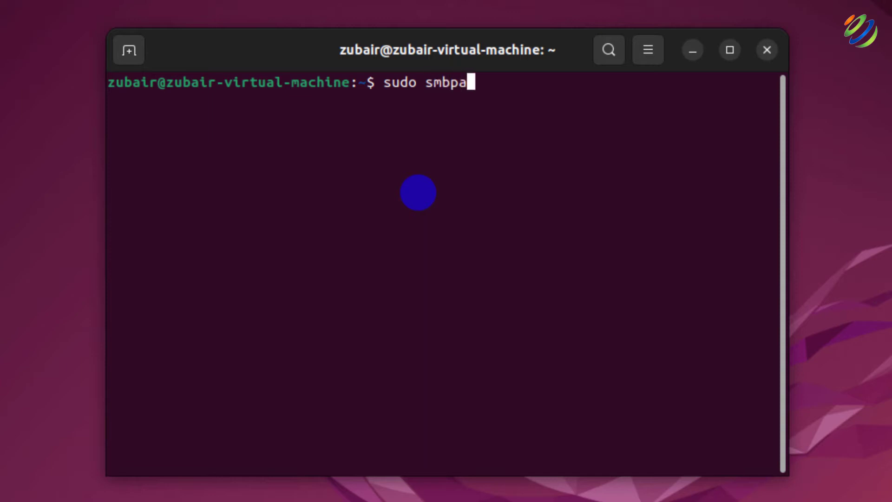
type("sswd -a")
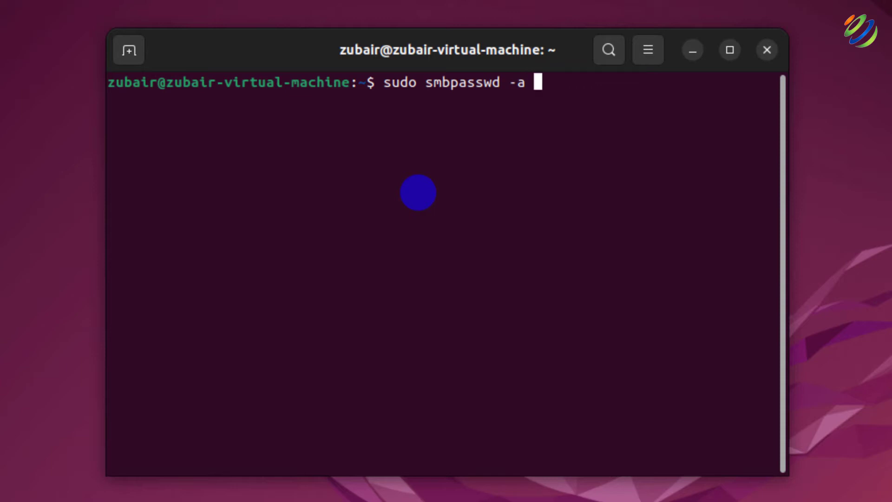
type(" zubair")
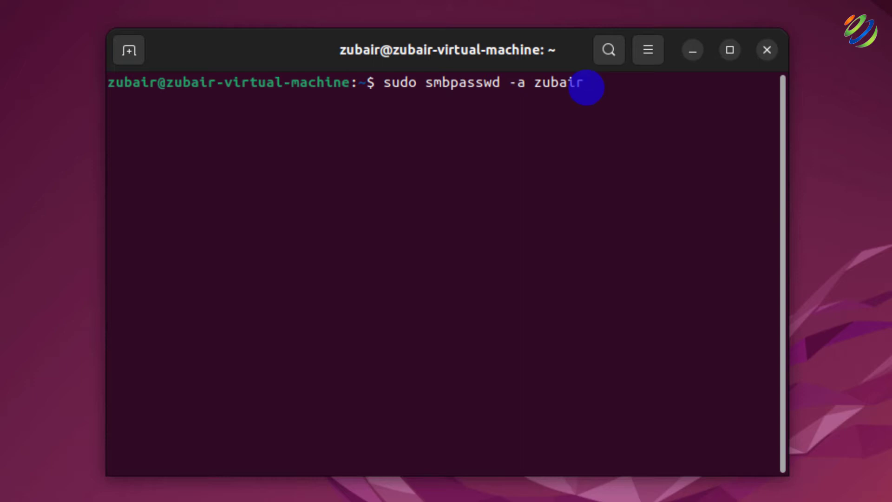
key("Return")
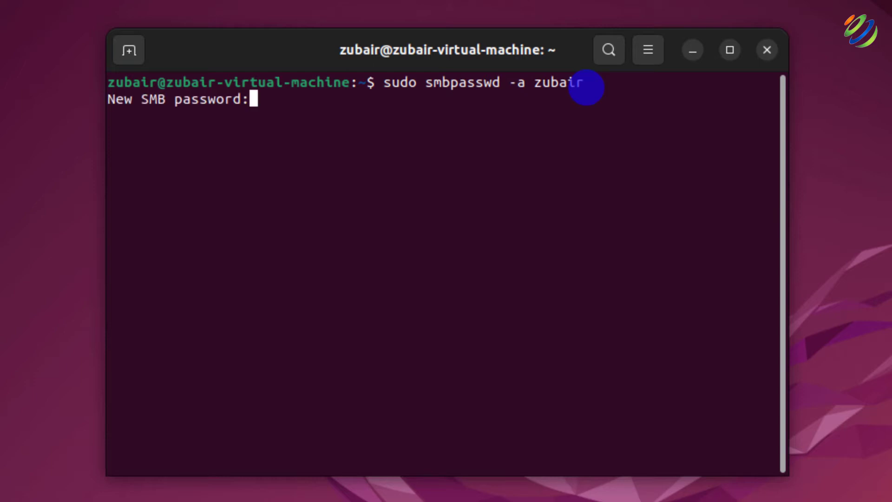
key("Return")
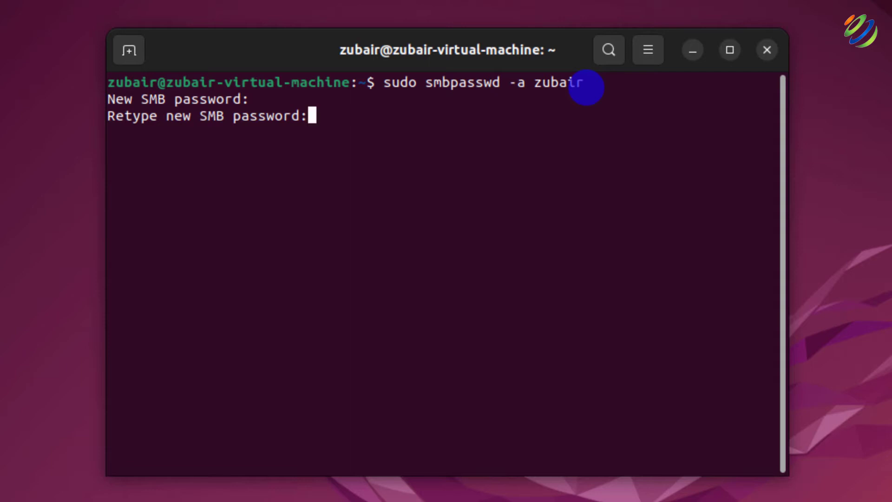
key("Return")
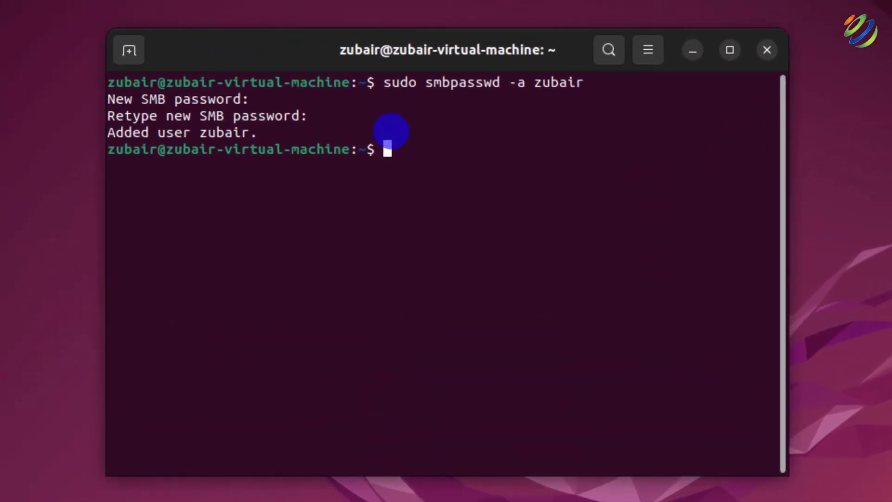
Open /etc/samba/smb.conf in nano with sudo.
type("sudo nano")
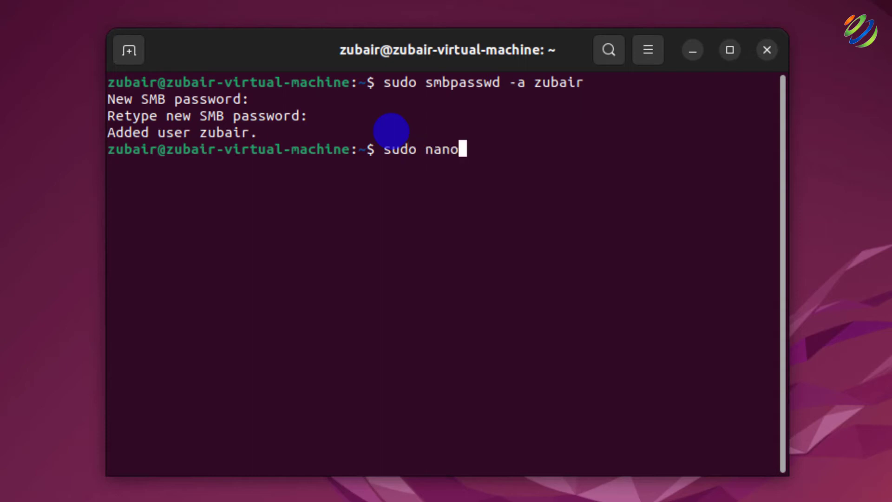
type(" /e")
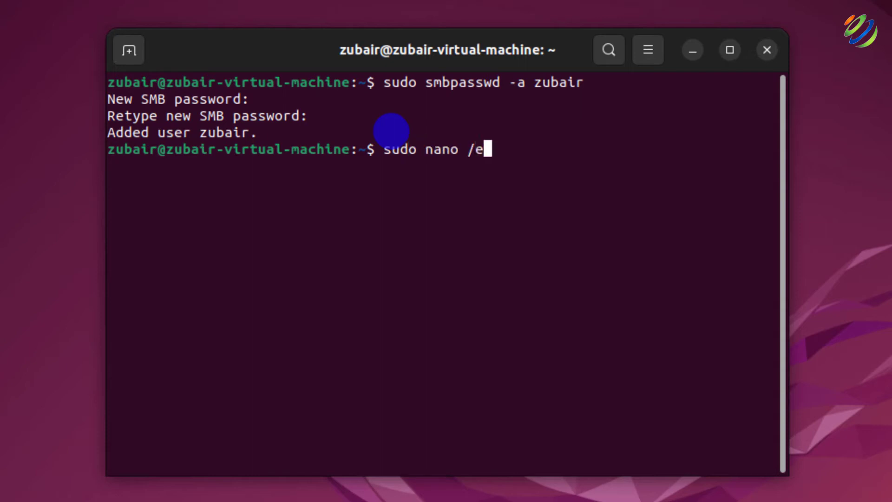
type("tc/samba/")
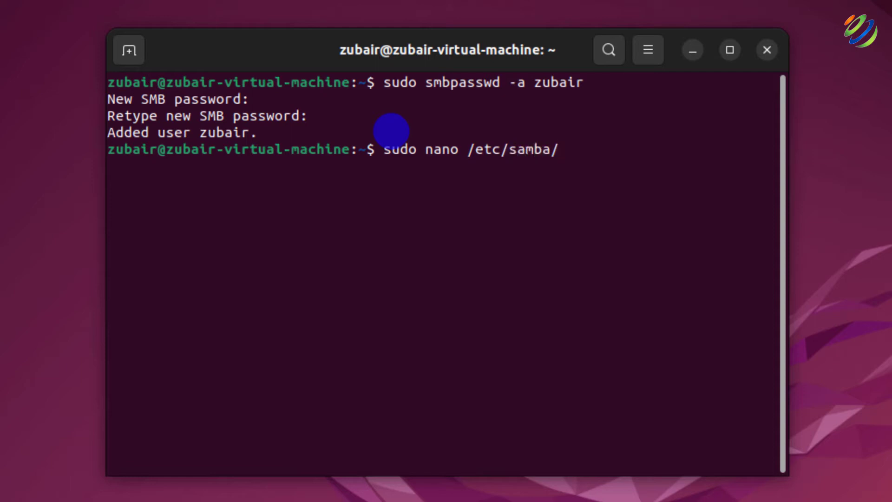
type("smb.conf")
key("Return")
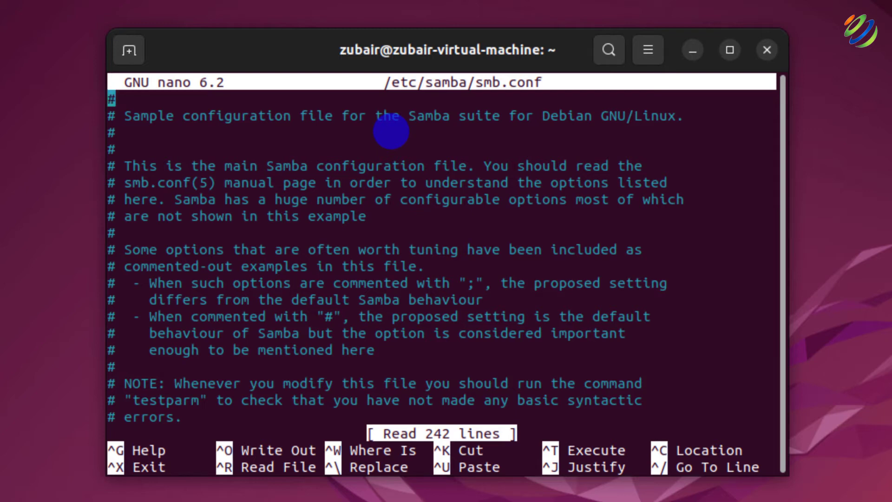
Jump to the end of smb.conf and type empty [] brackets with the cursor inside.
key("ctrl+v")
key("ctrl+v")
key("ctrl+v")
key("ctrl+v")
key("ctrl+v")
key("ctrl+v")
key("ctrl+v")
key("ctrl+v")
key("ctrl+v")
key("ctrl+v")
key("ctrl+v")
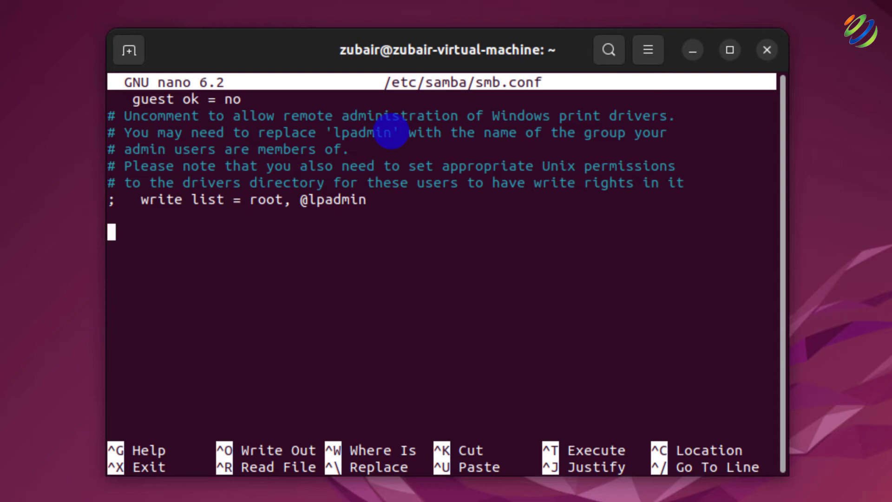
type("[]")
key("Left")
Name the section [Skillsbuild] and add a path line to the Skillsbuild folder in the user's home.
type("Skills")
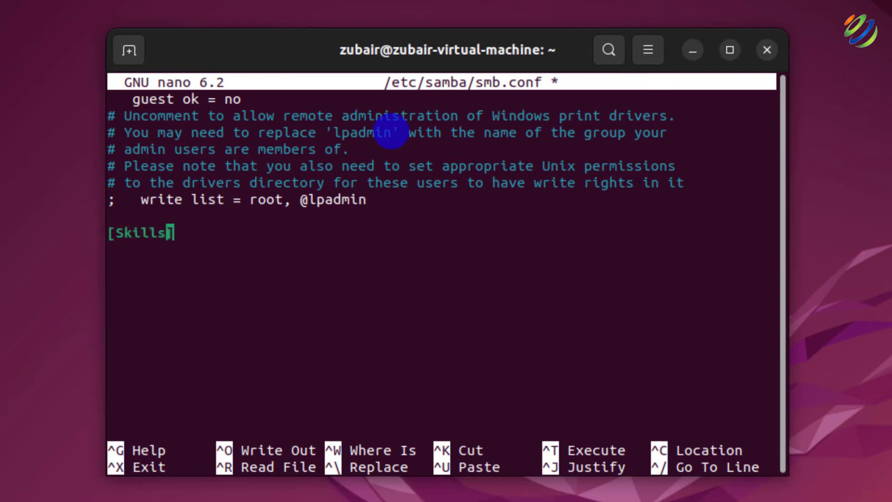
type("build")
key("Right")
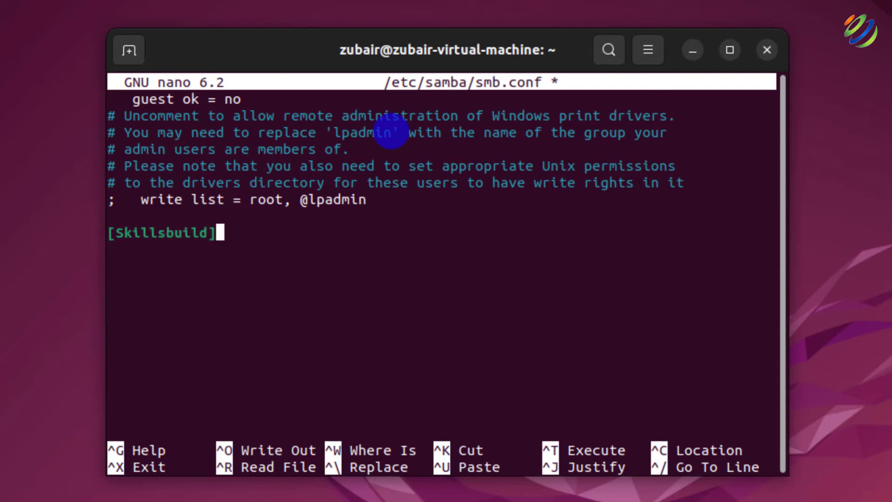
key("Return")
type("path ")
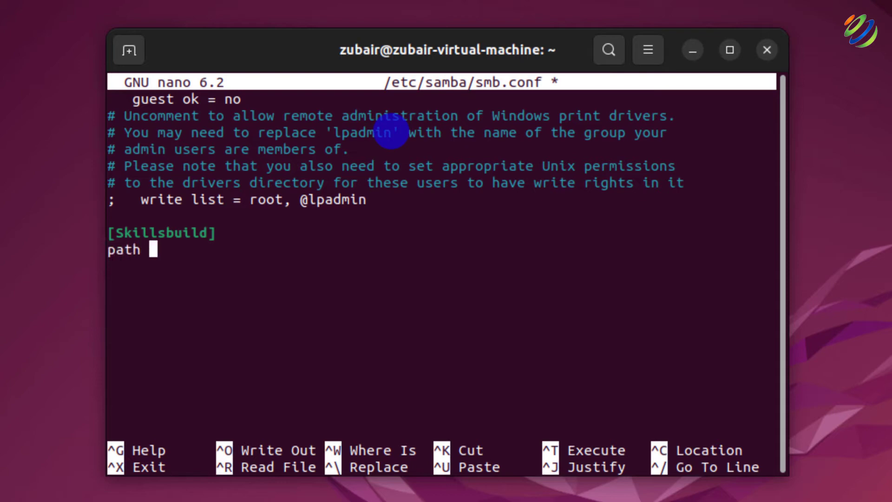
type("= hom")
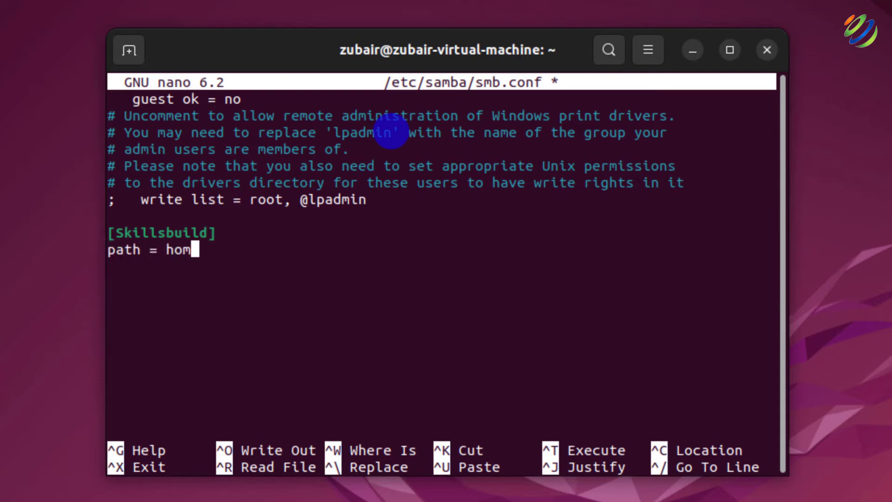
type("e/zubair")
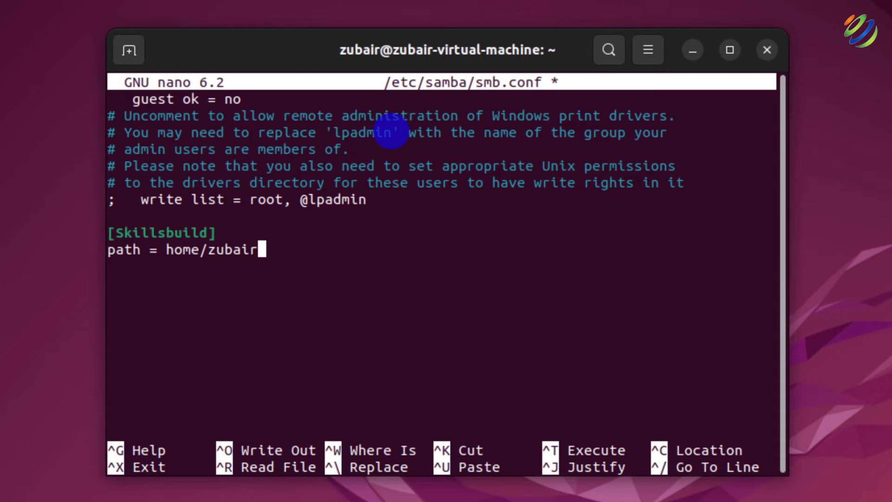
type("/Skillsb")
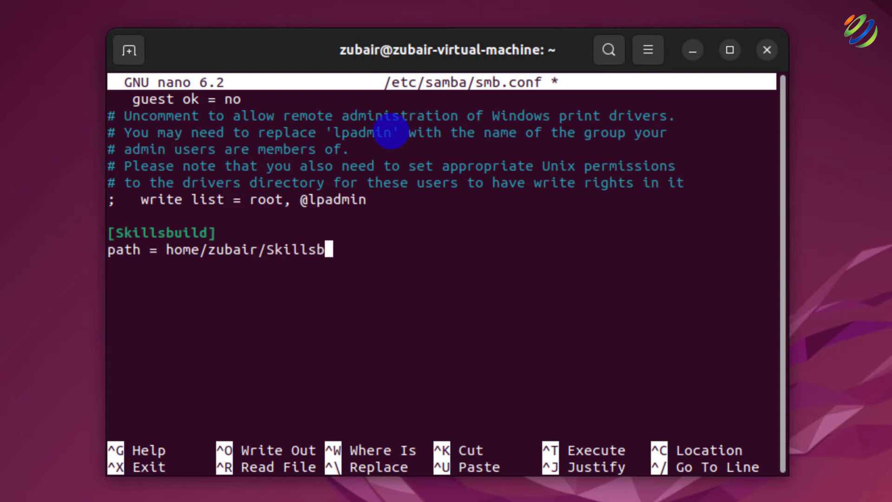
type("uild")
key("Return")
Add 'read only = no' and a 'valid user' line with the current username to the share.
type("read on")
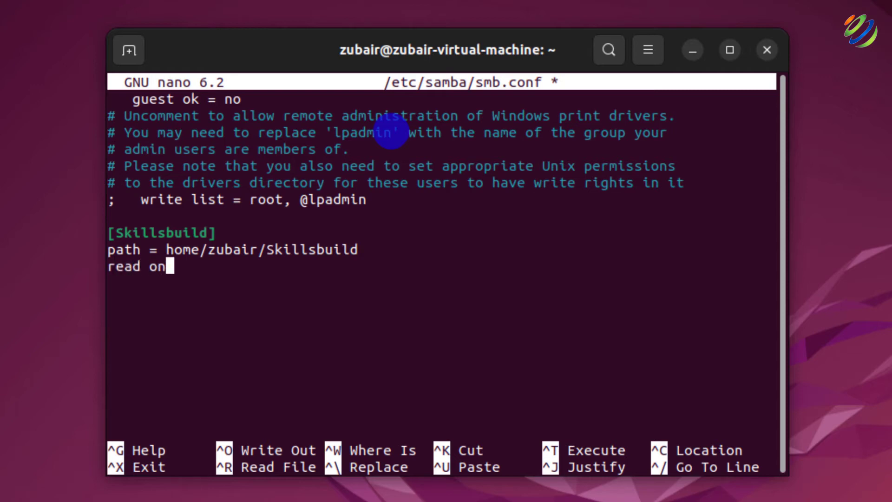
type("ly = ")
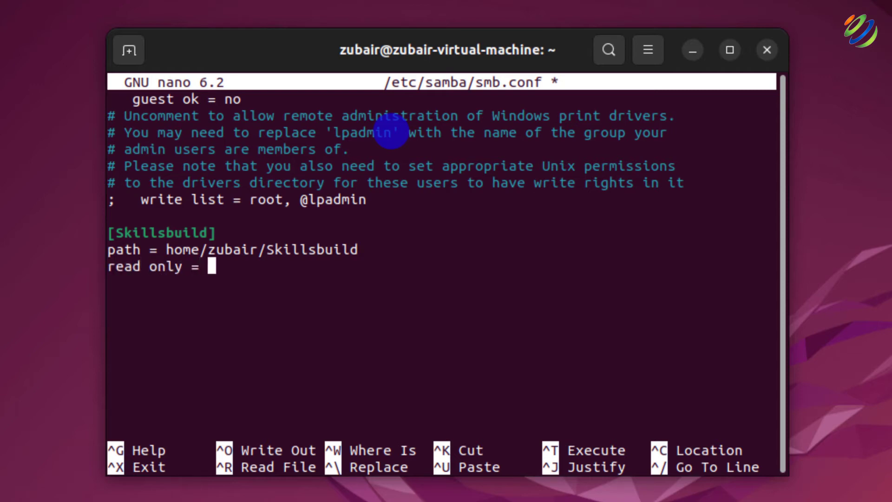
type("no")
key("Return")
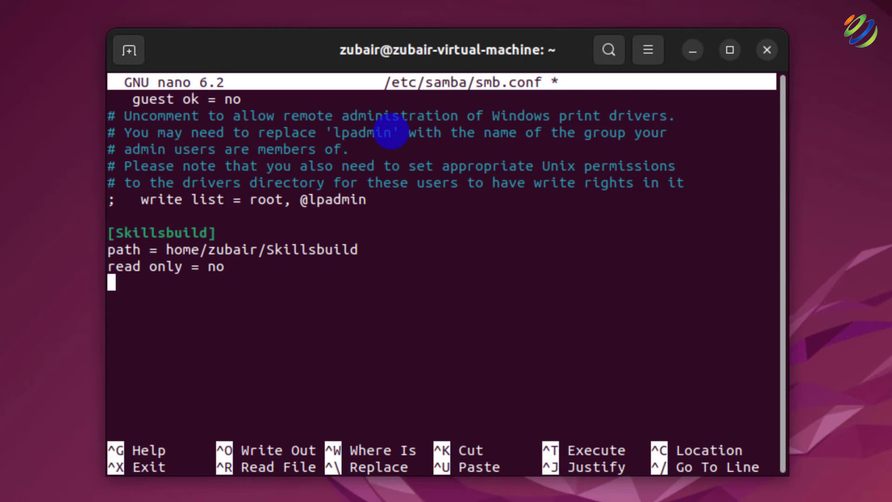
type("valid us")
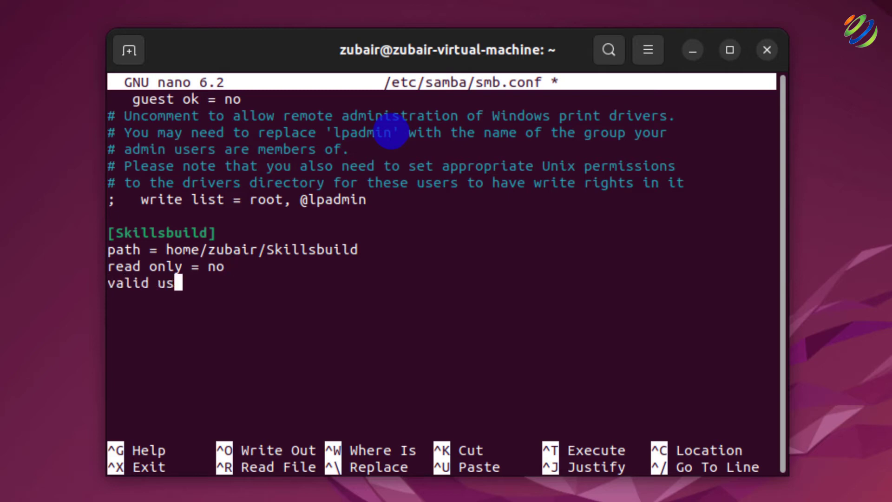
type("er = ")
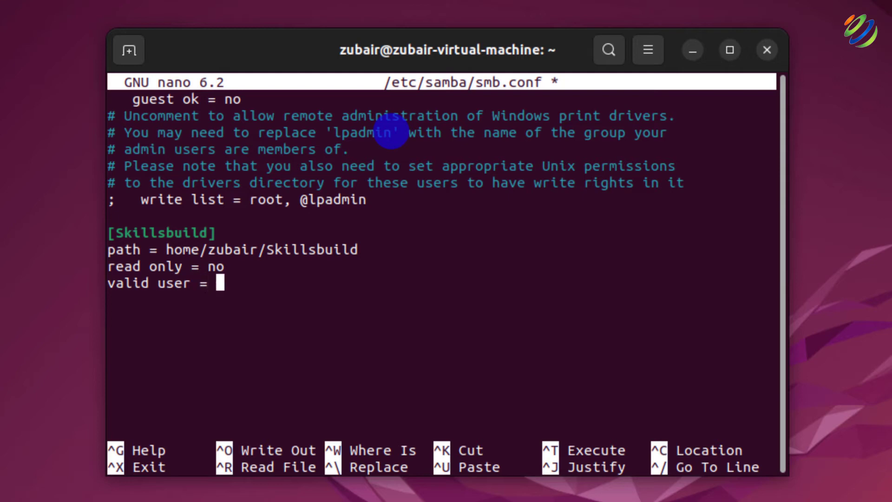
type("zubair")
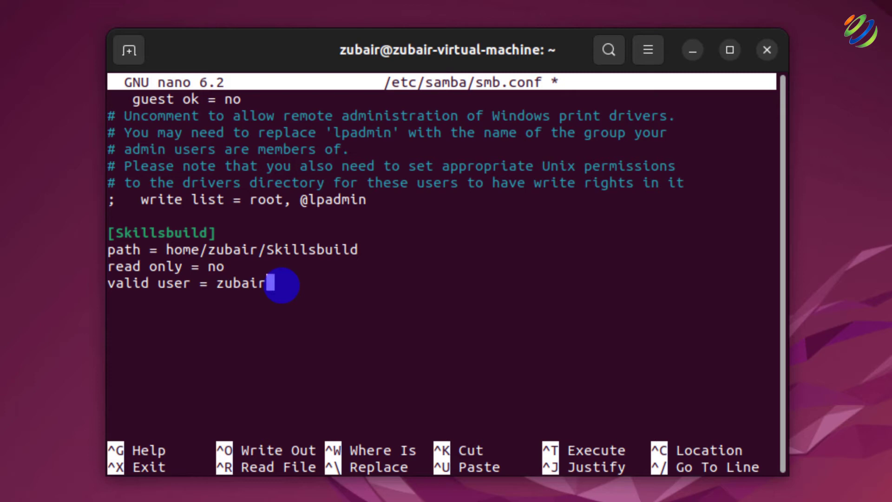
Save the changes to smb.conf and exit nano back to the shell.
key("ctrl+x")
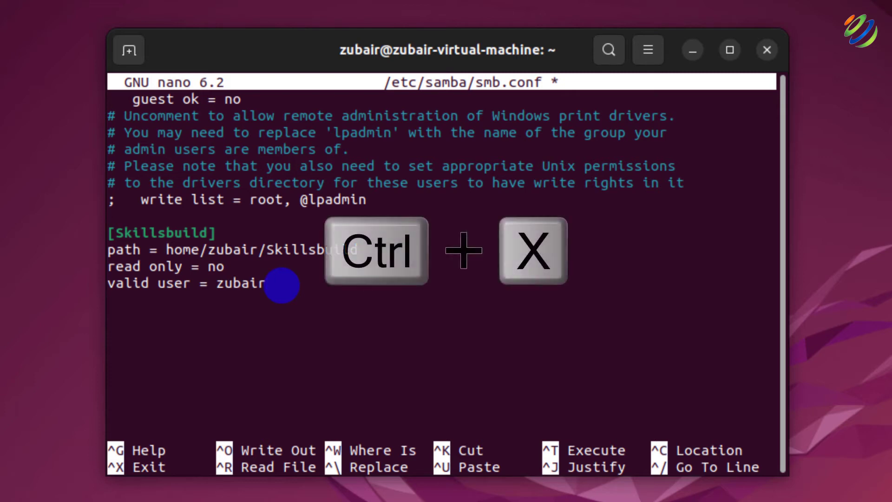
key("y")
key("Return")
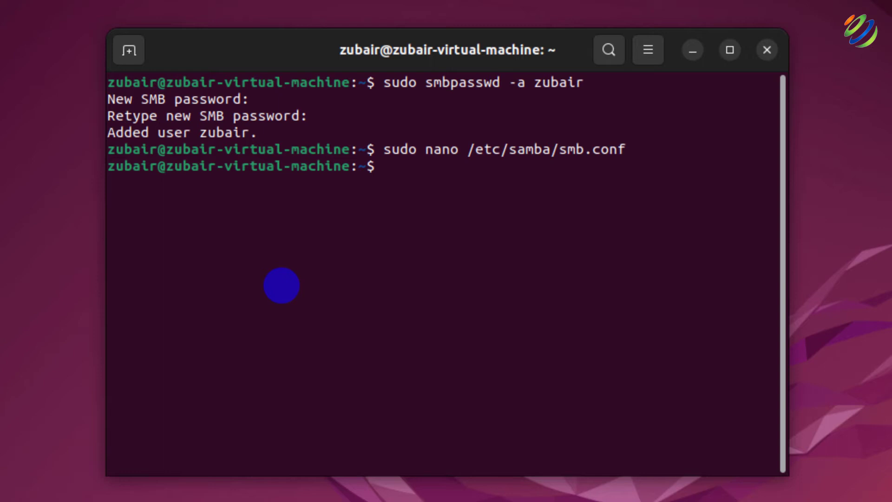
Restart smbd with sudo systemctl restart smbd, then list network interfaces with ip a.
type("sudo")
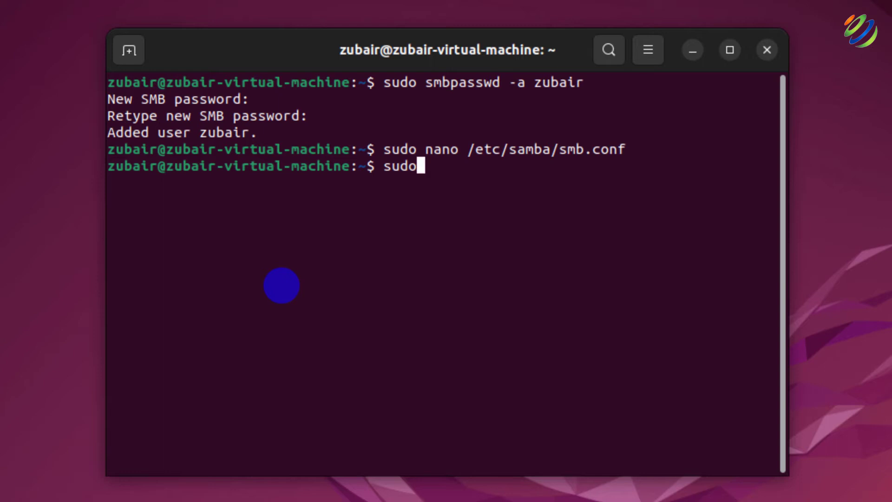
type(" systemc")
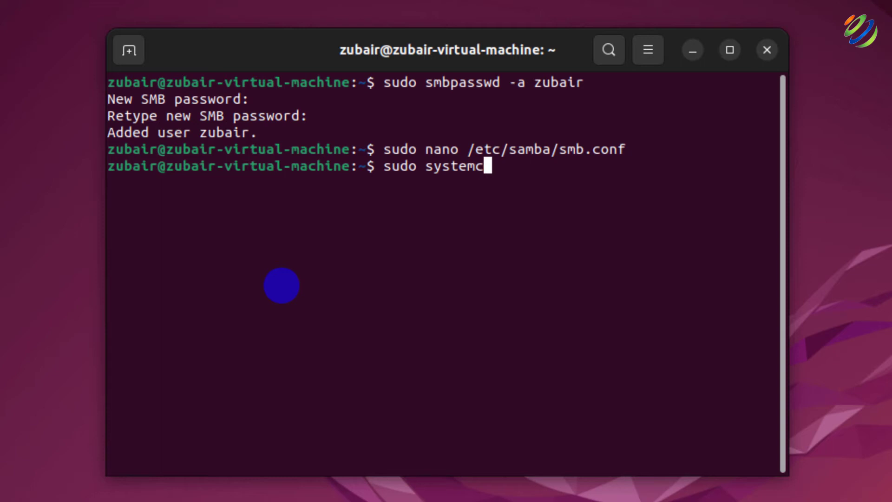
type("tl res")
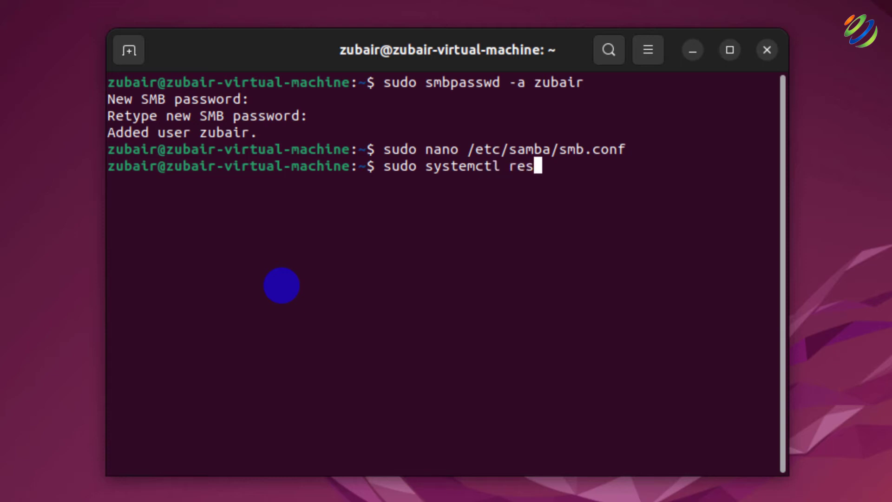
type("tart sm")
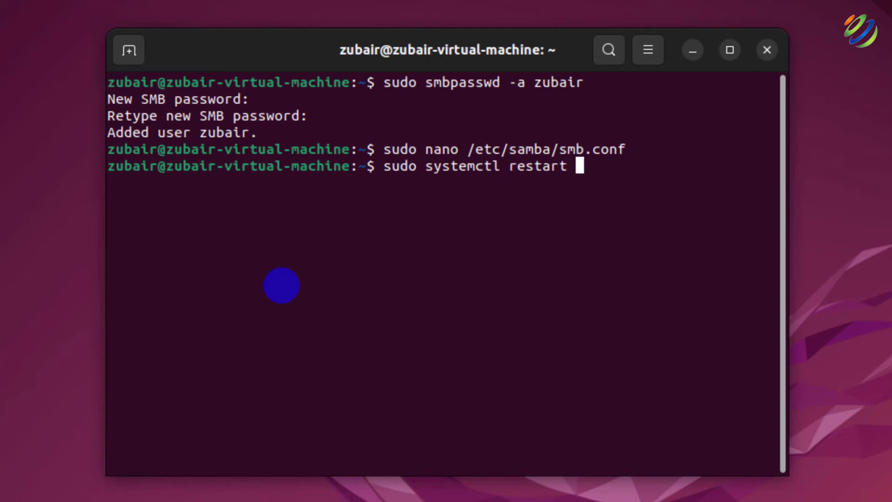
type("bd")
key("Return")
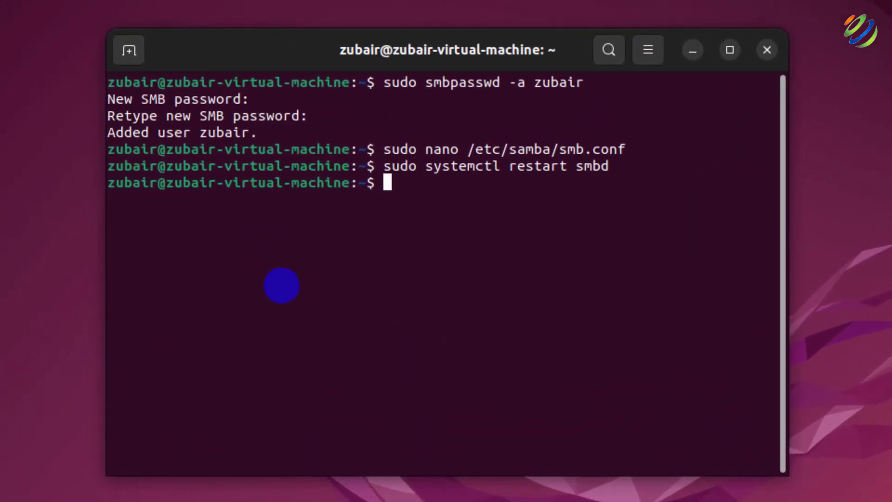
type("ip a")
key("Return")
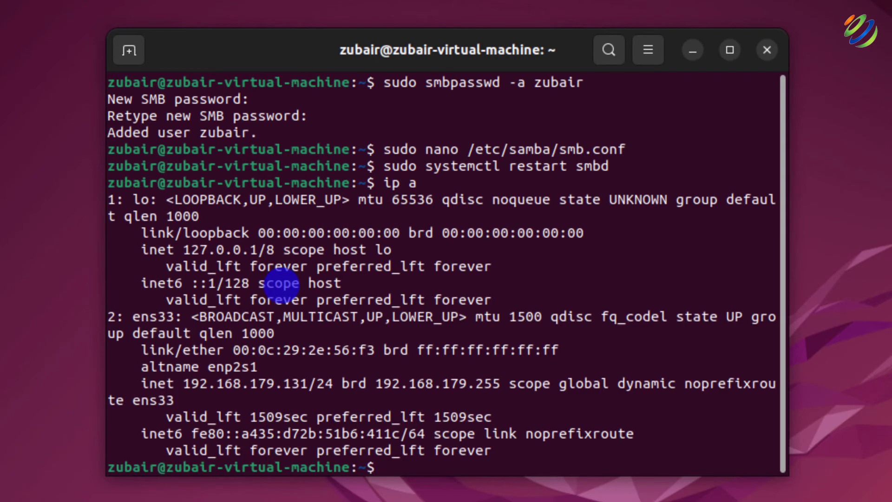
Copy the machine's IP address 192.168.179.131 from the ip a output.
double_click(186, 384)
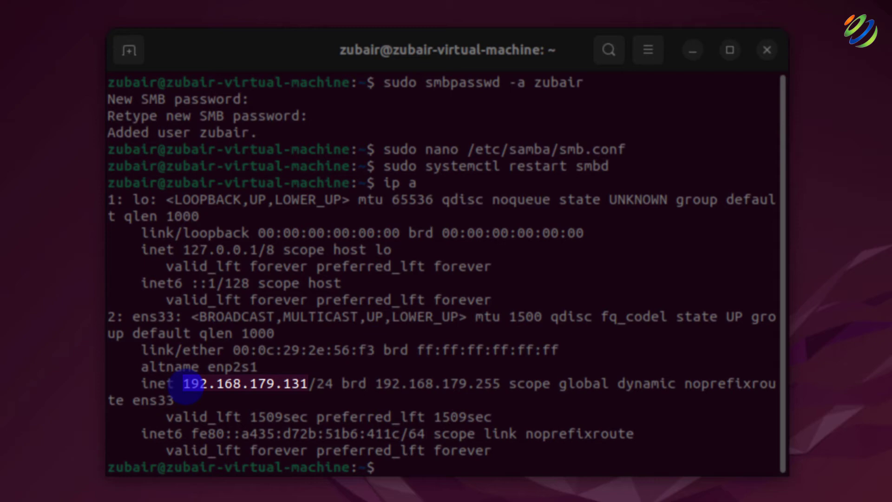
left_click_drag(186, 384, 307, 388)
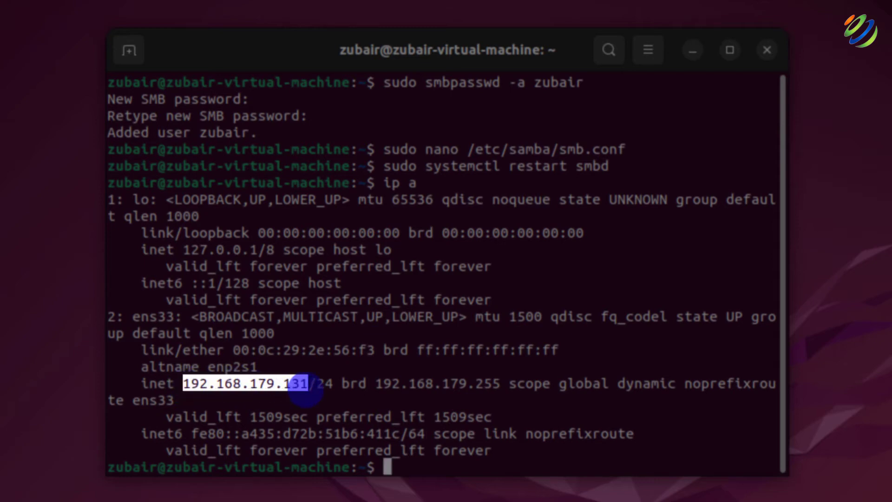
right_click(307, 390)
left_click(332, 431)
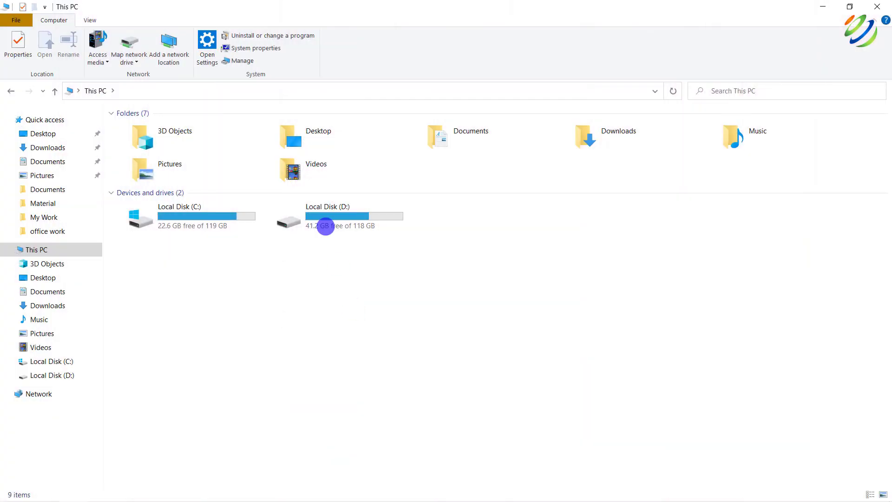
Go to \\192.168.179.131 from File Explorer's address bar.
left_click(565, 180)
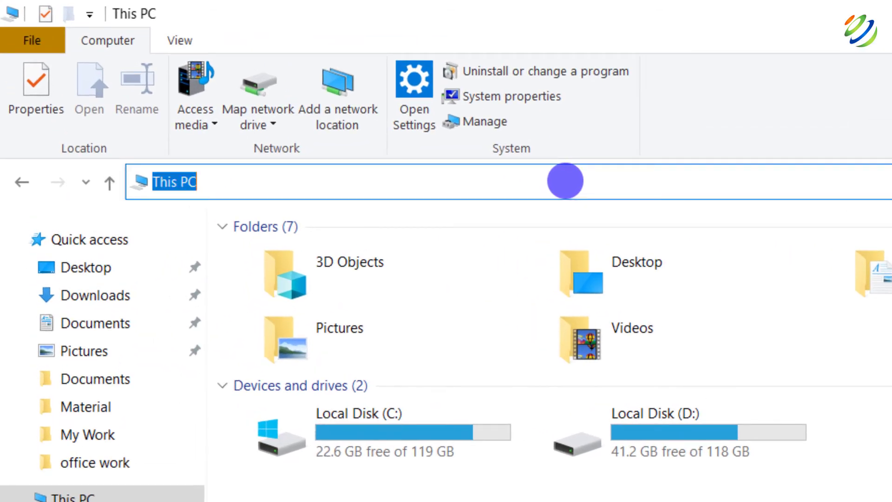
type("\\\\")
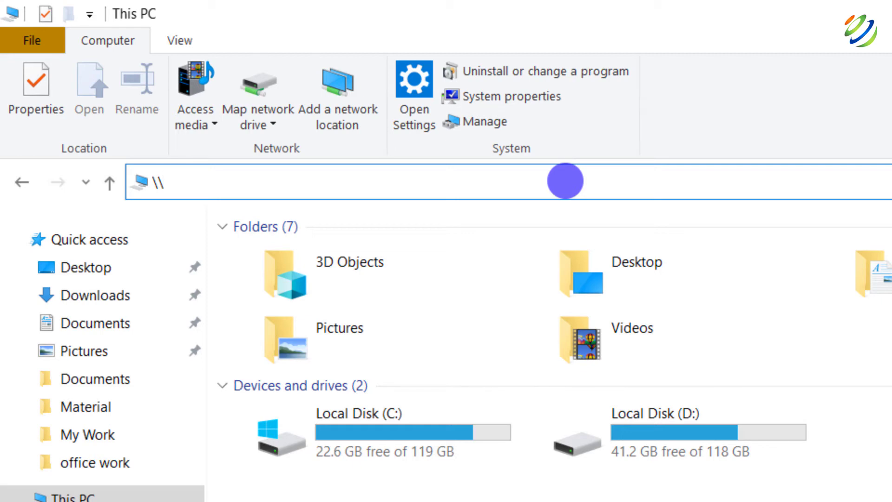
type("192.168.179.131")
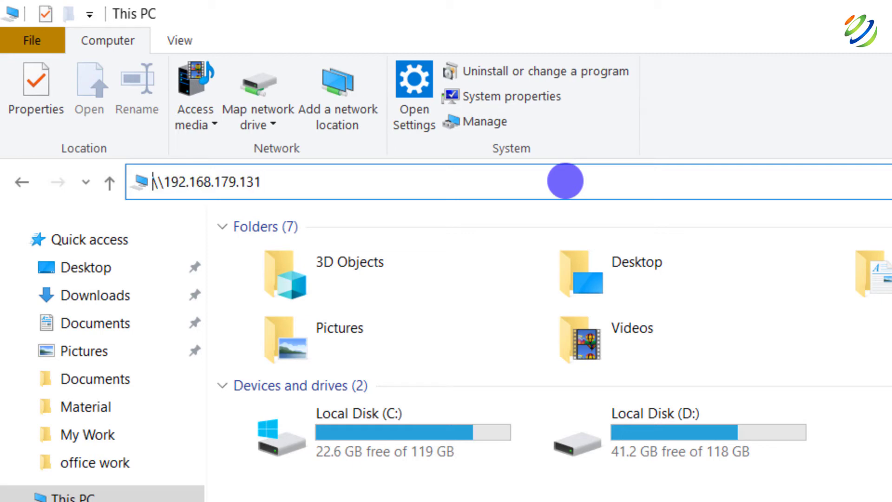
key("Return")
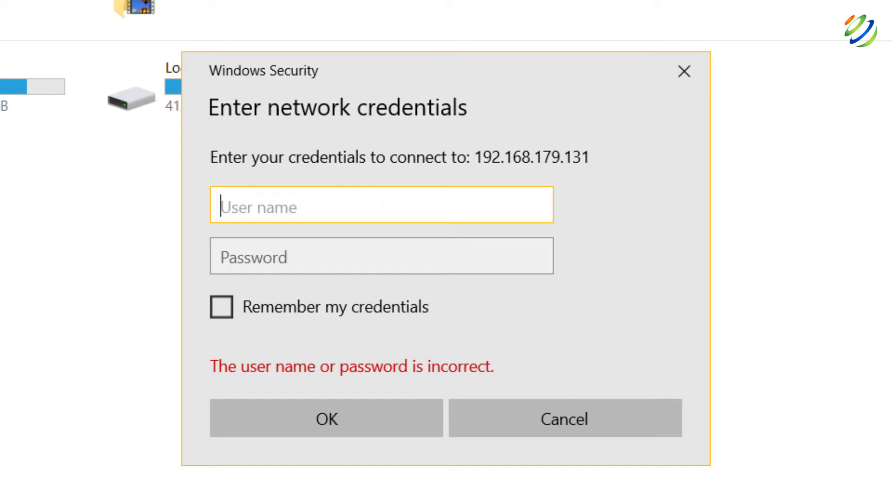
Enter the Samba user's name and password in the network credentials prompt.
type("zubair")
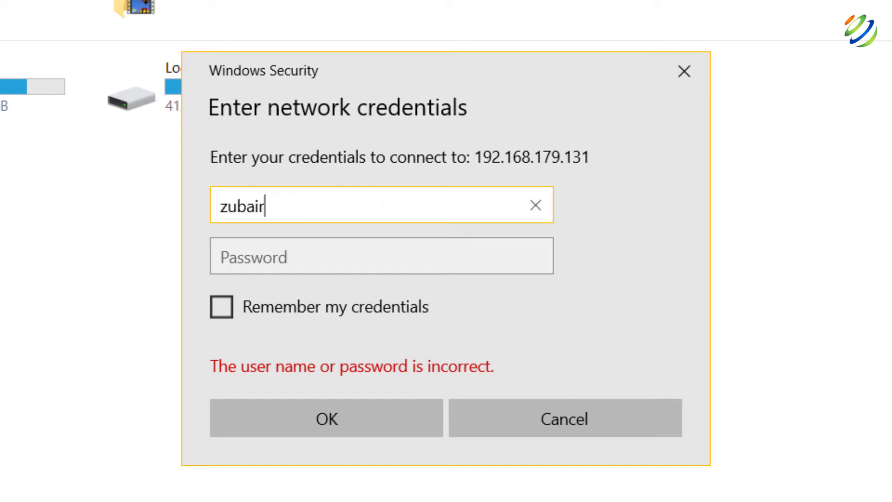
key("Tab")
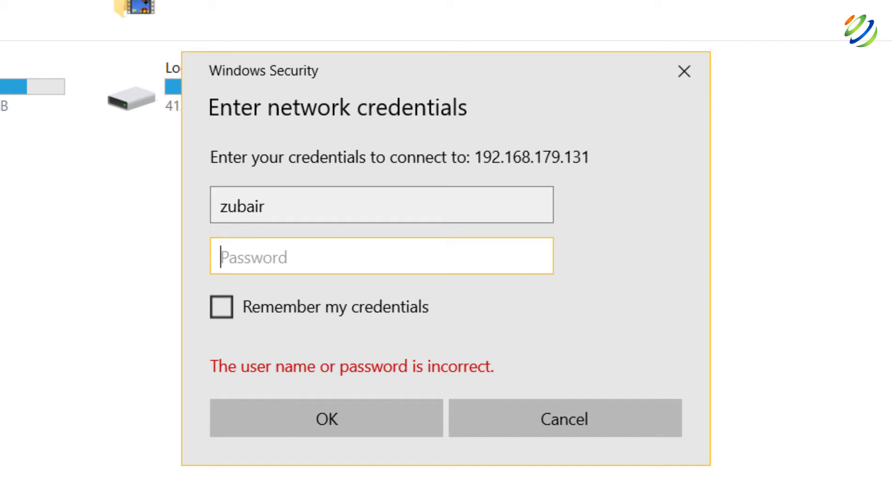
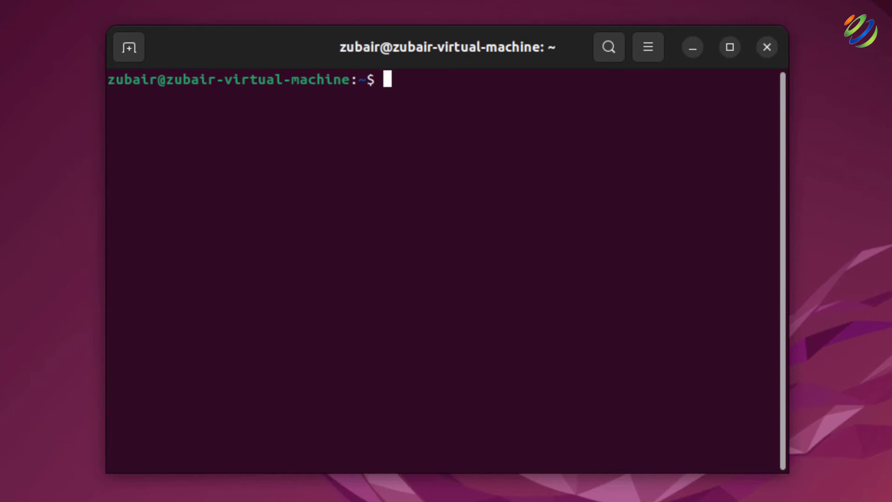
Create /PF with sudo mkdir and inspect its permissions in the ls -l / listing.
type("sudo mkdir")
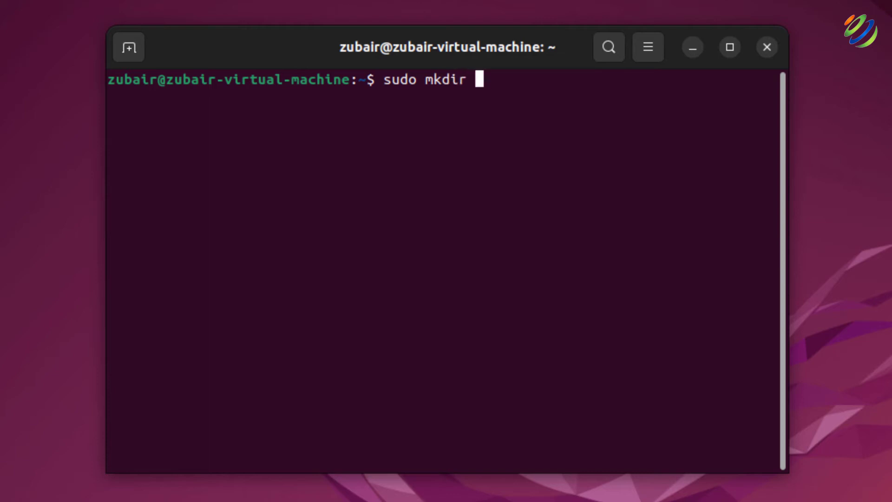
type(" /PF")
key("Return")
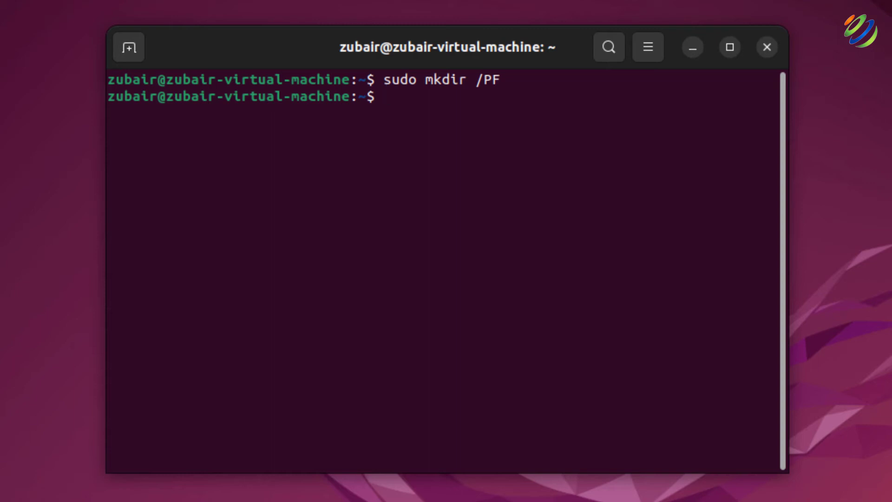
type("ls -l /")
key("Return")
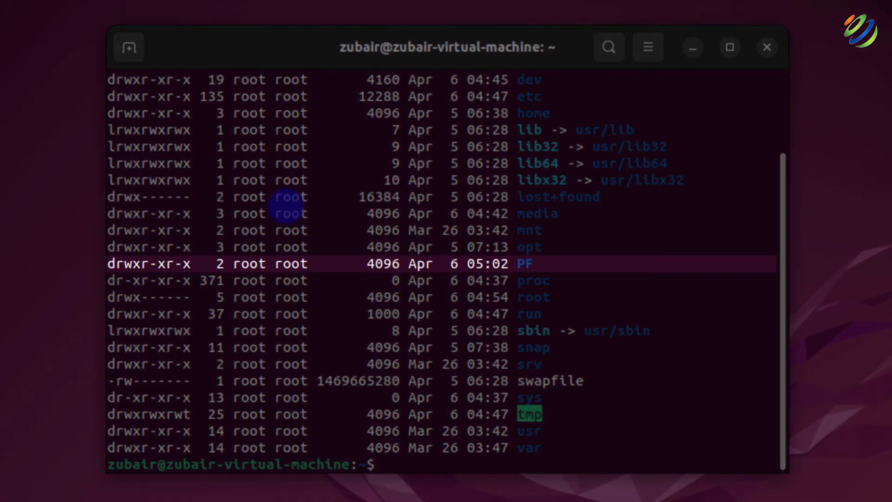
left_click_drag(535, 264, 111, 270)
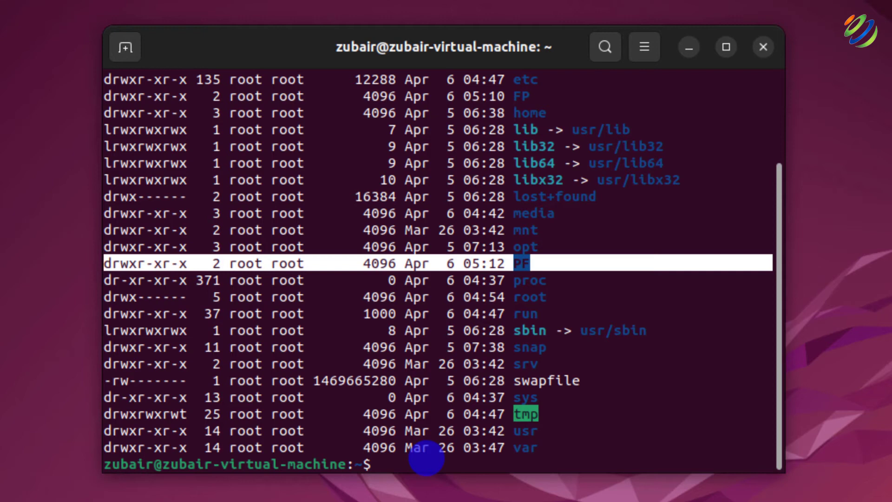
left_click(426, 457)
Clear the terminal and enter the command sudo chown nobody:nogroup /PF/.
type("clear")
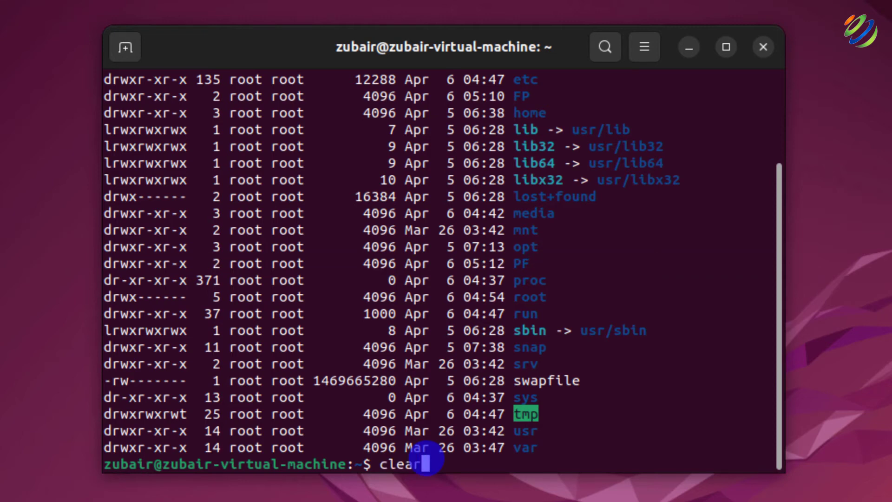
key("Return")
type("su")
key("BackSpace")
key("BackSpace")
type("s")
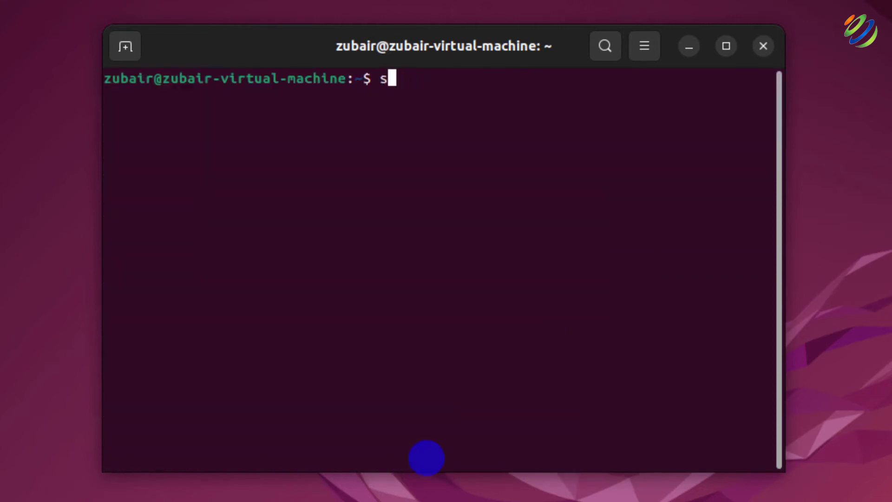
type("udo ")
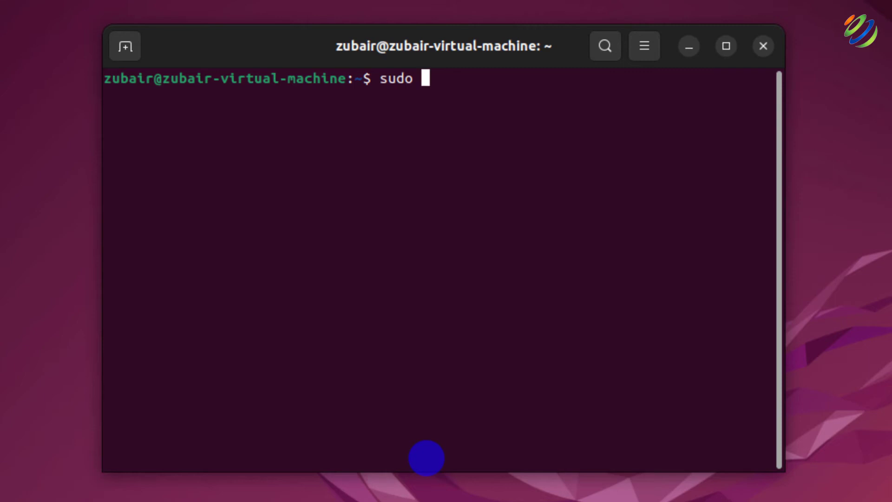
type("chown")
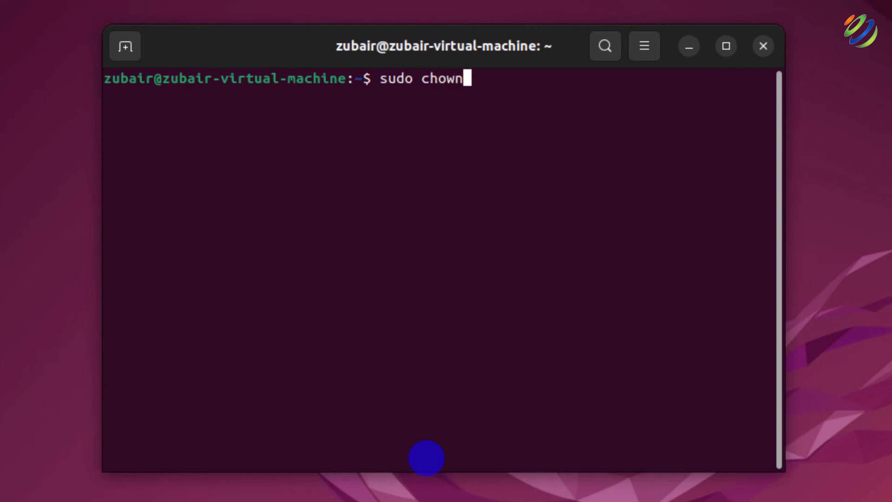
type(" nobo")
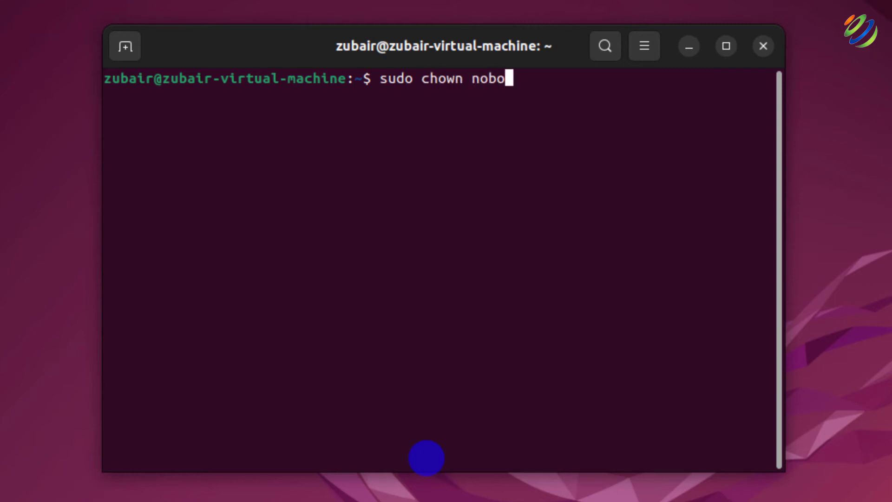
type("dy:nogroup ")
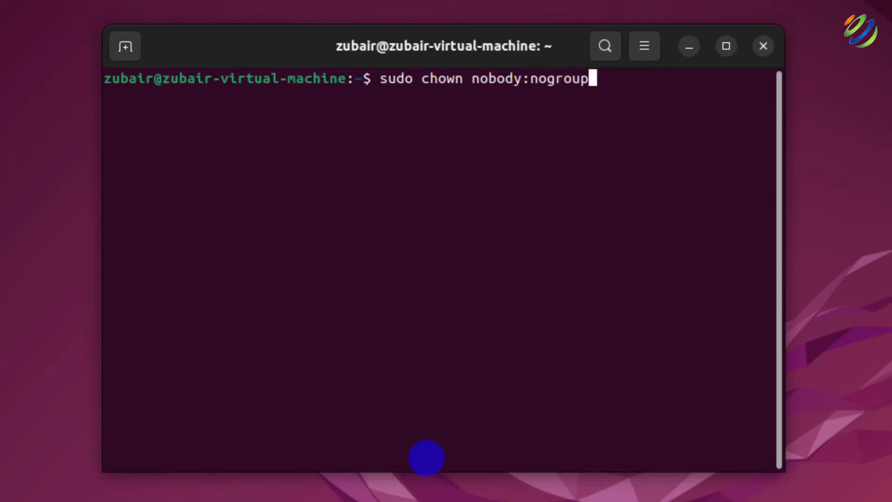
type("/PF/")
Run the chown on /PF and confirm nobody:nogroup ownership with ls -l /.
key("Return")
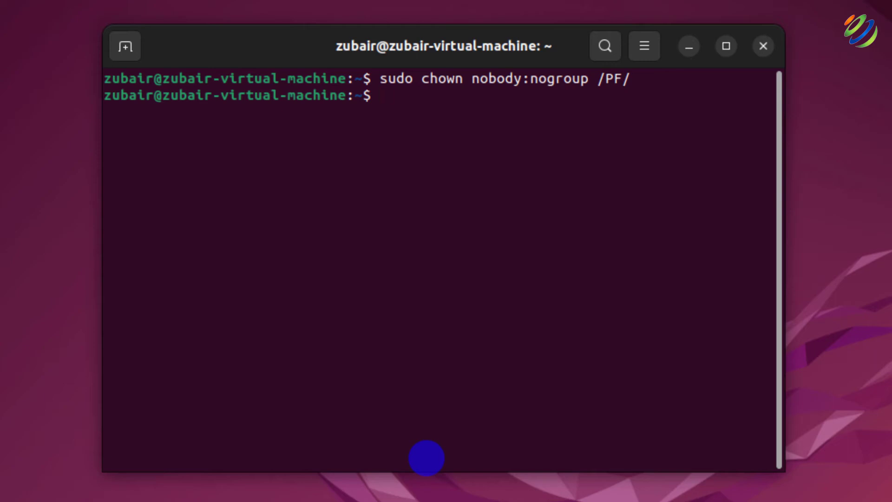
type("ls -l /")
key("Return")
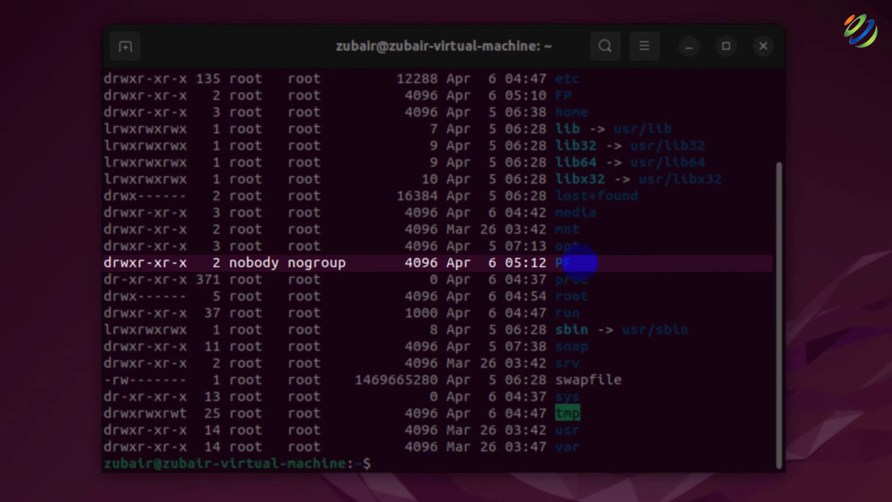
left_click_drag(579, 262, 111, 263)
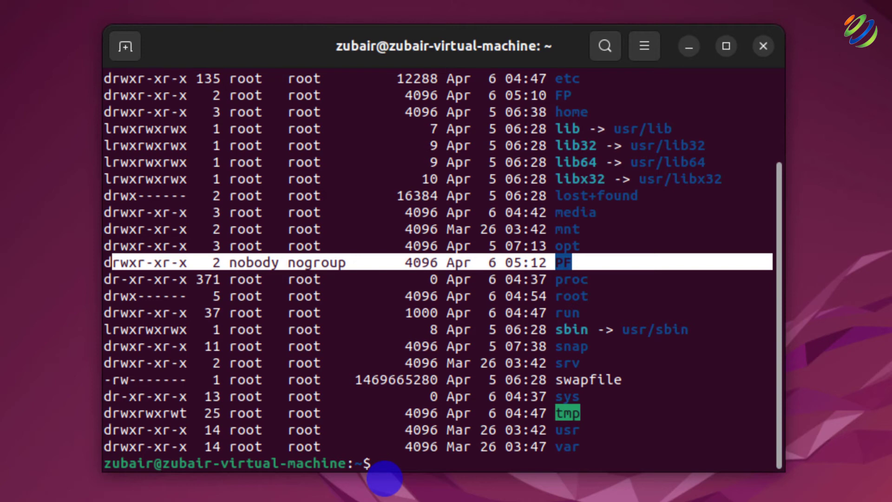
left_click(414, 462)
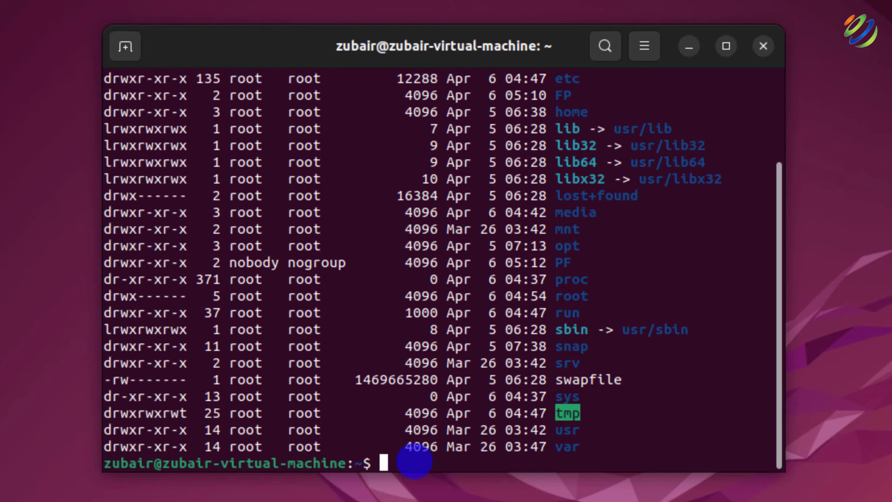
Clear the terminal and start the sudo nano /etc/samba/smb.conf command.
type("clear")
key("Return")
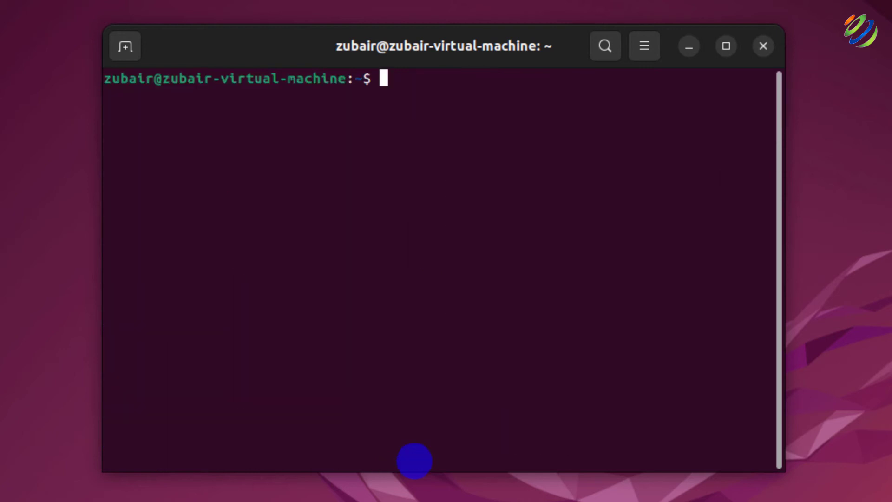
type("sudo nan")
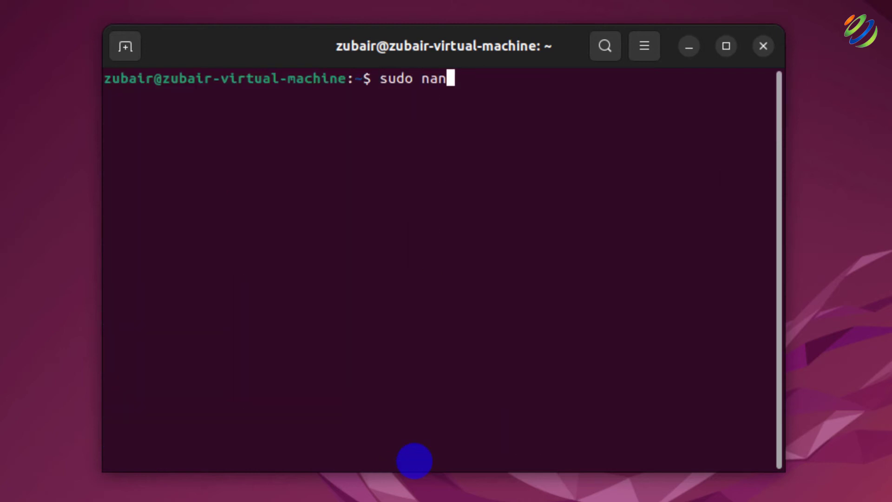
type("o /e")
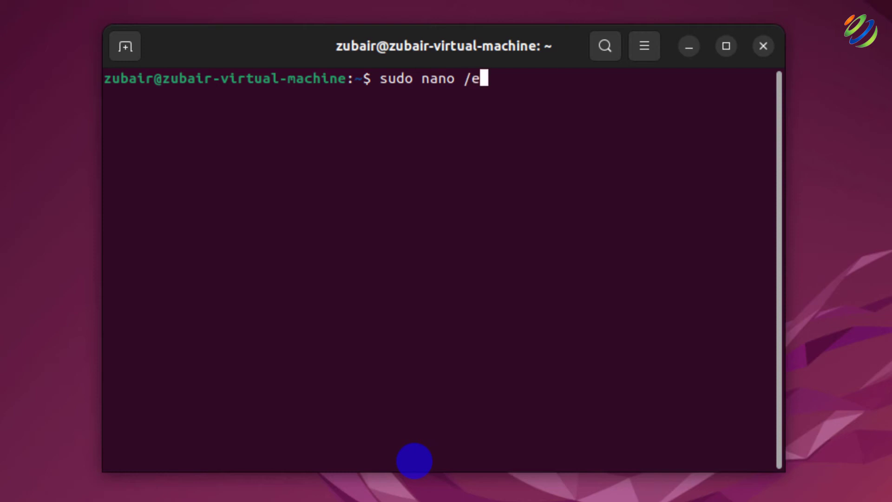
type("tc/samba")
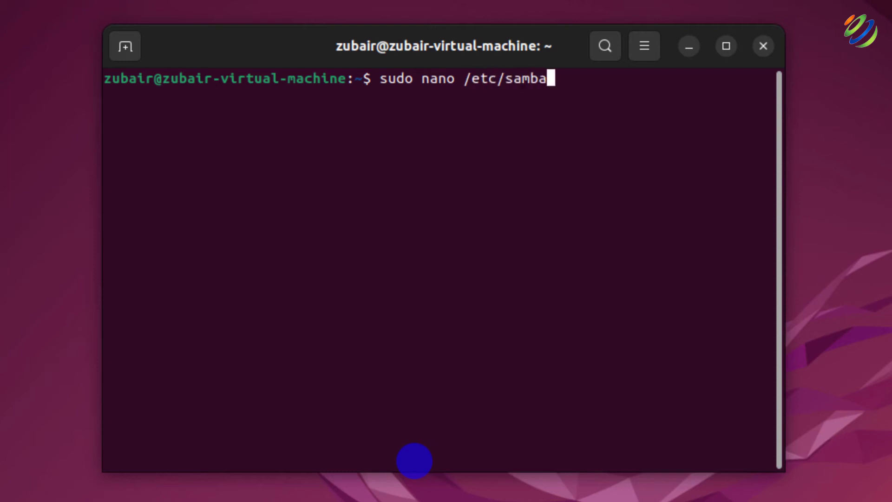
type("/sm")
Append [PF] to smb.conf with path /PF, guest ok yes, read only no, force user nobody, and save.
key("Tab")
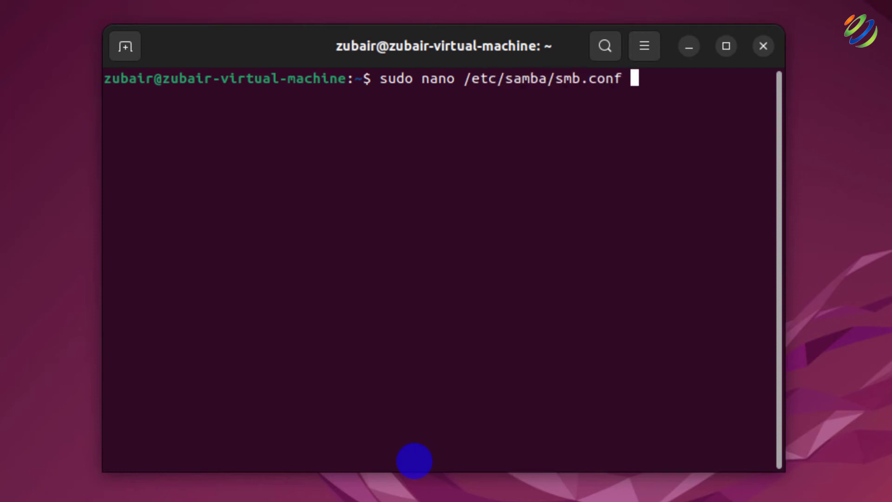
key("Return")
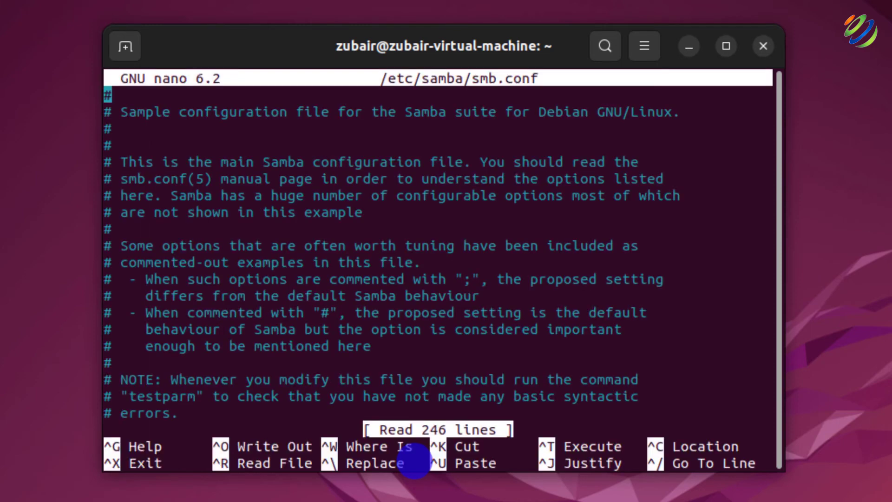
type("[Skillsbuild] path = home/zubair/Skillsbuild read only = no valid user = zubair")
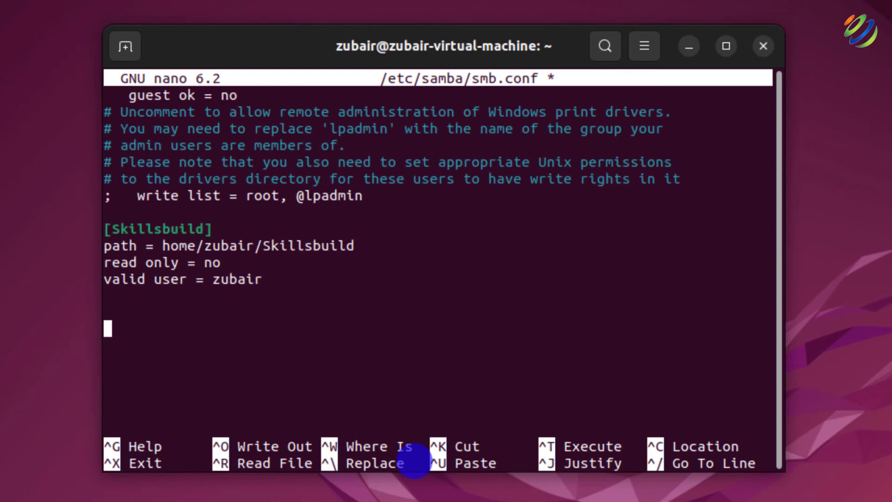
type("[PF]")
key("Return")
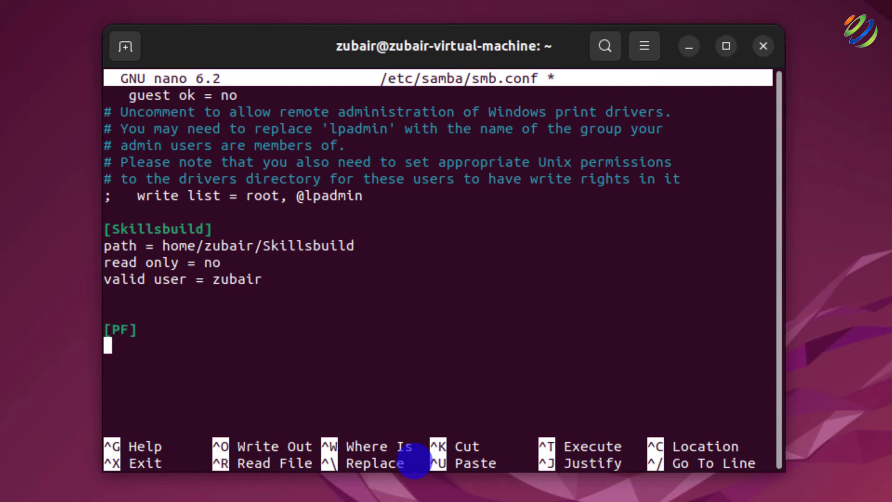
type("path = /PF")
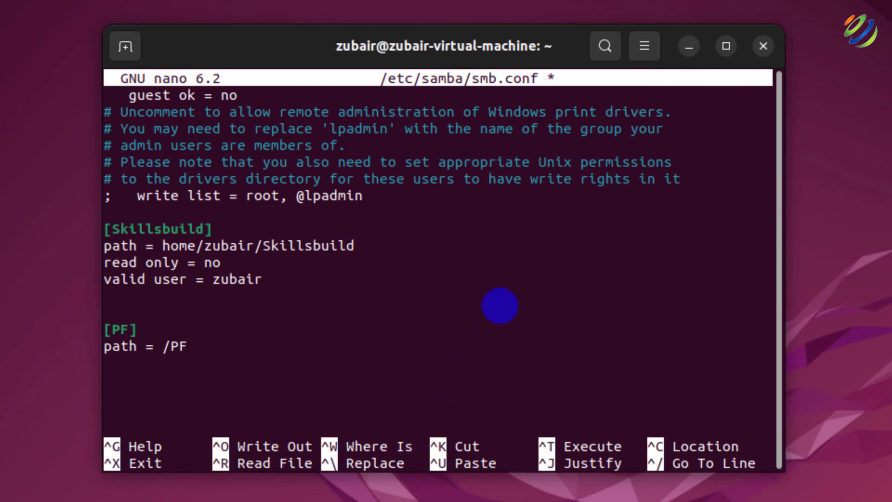
type("guest ok = y")
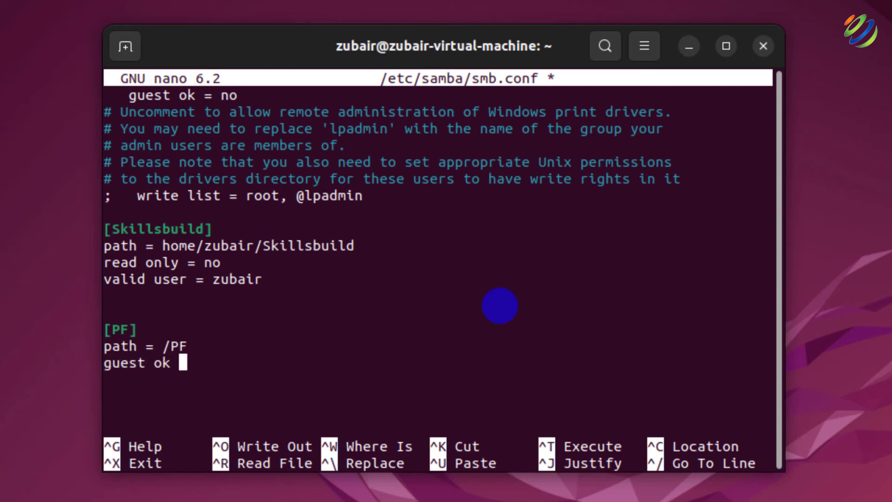
type("es")
key("Return")
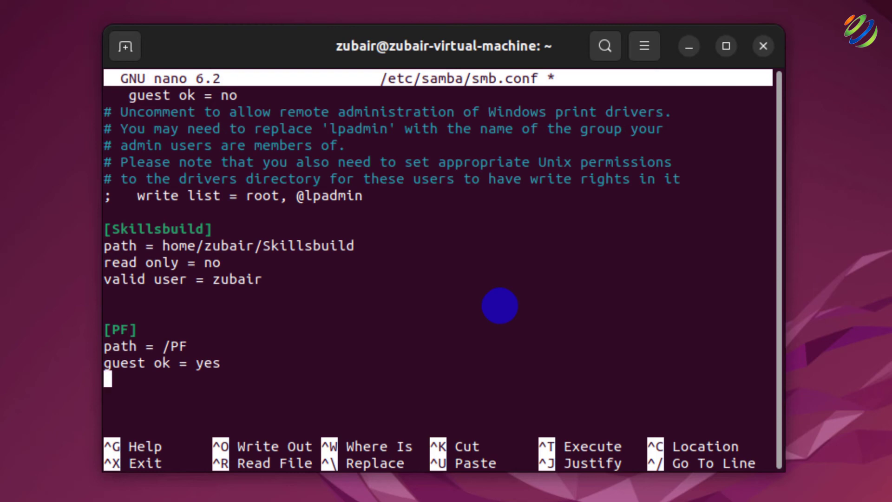
type("read only")
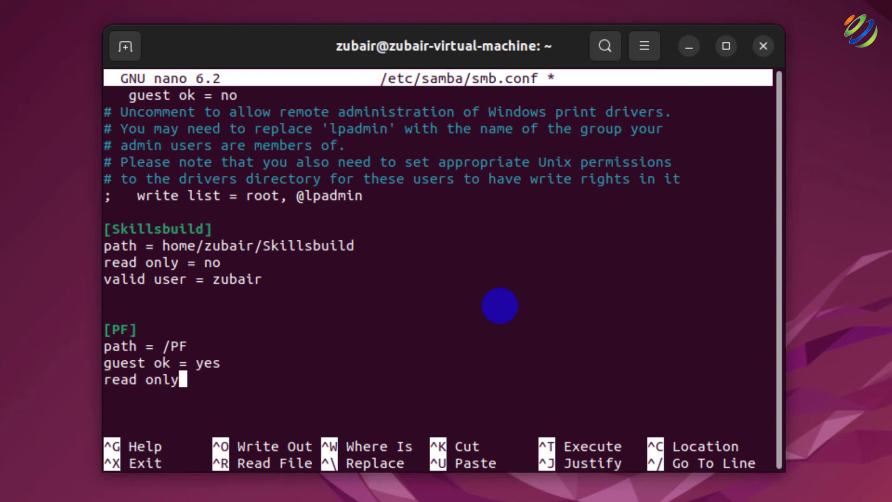
type(" = no force u")
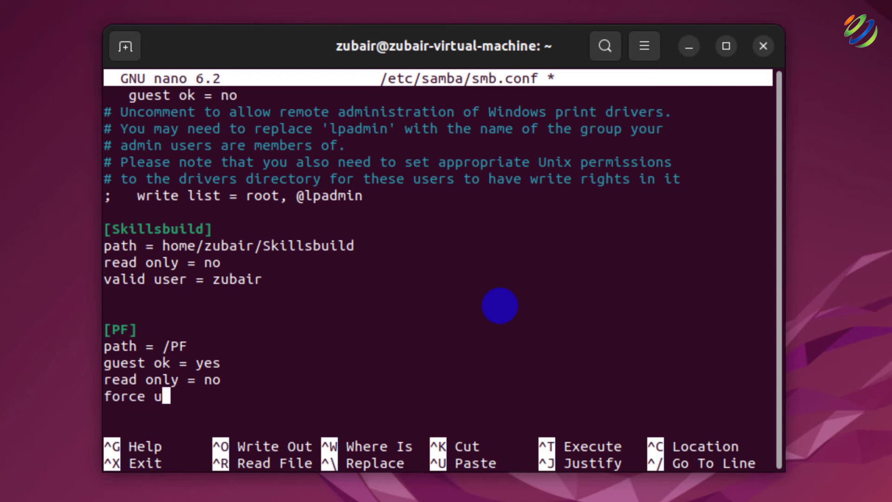
type("ser = ")
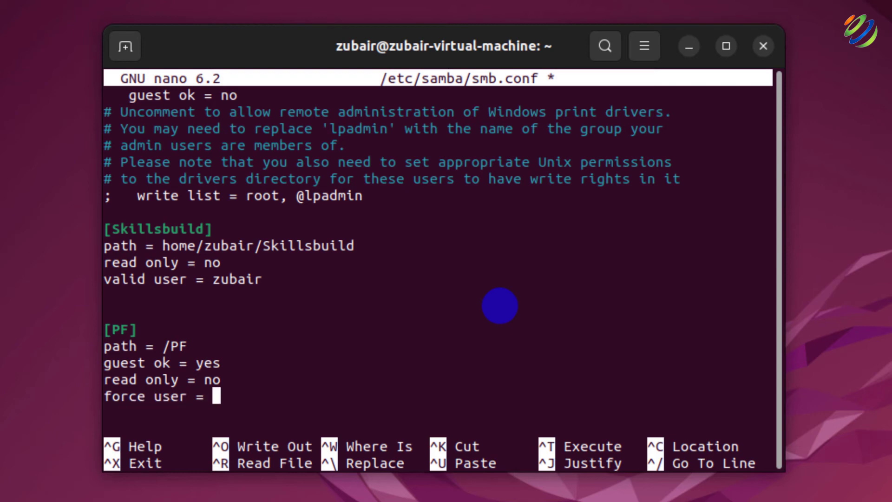
type("nobody")
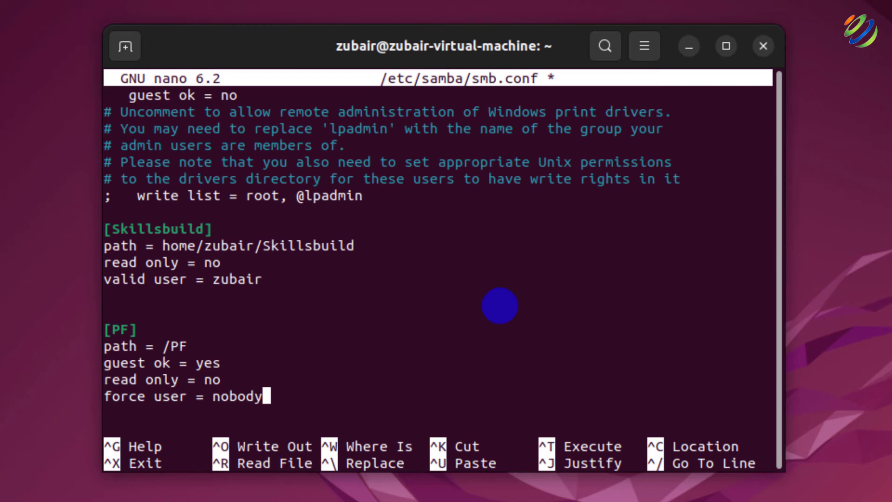
key("ctrl+x")
key("y")
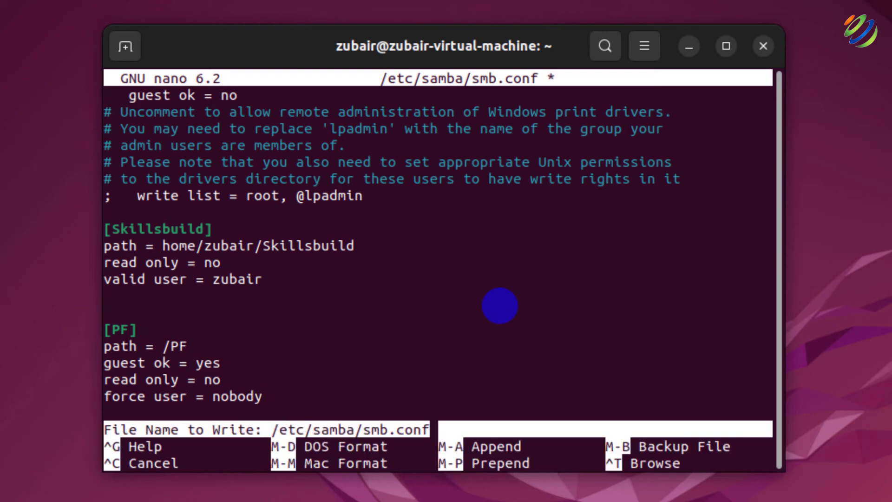
key("Return")
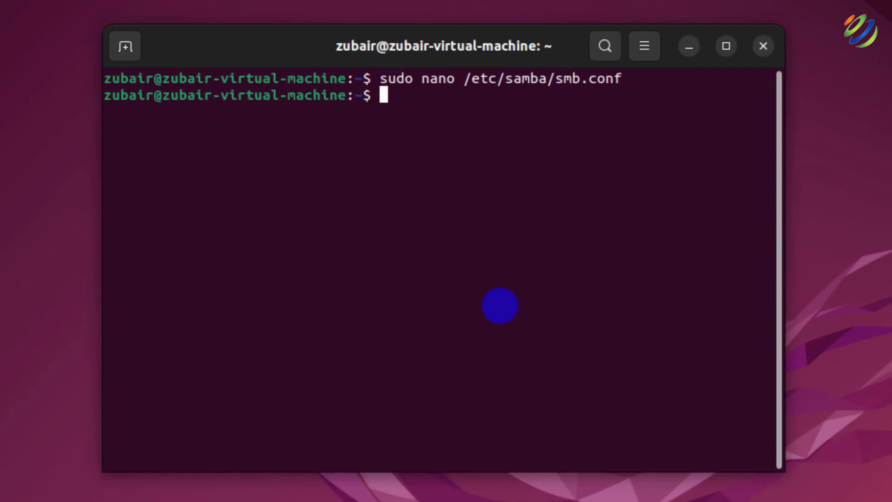
Run sudo systemctl restart smbd to apply the new share, then clear the screen with Ctrl+L.
type("sudo systemctl")
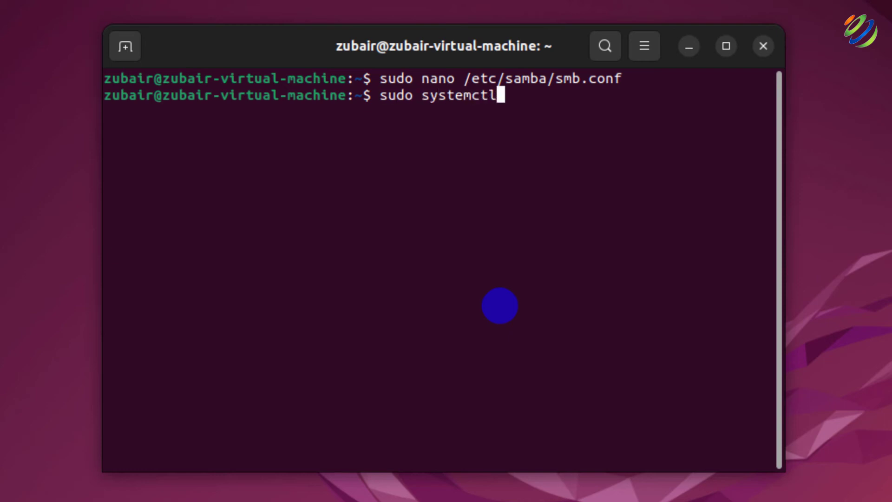
type(" restart")
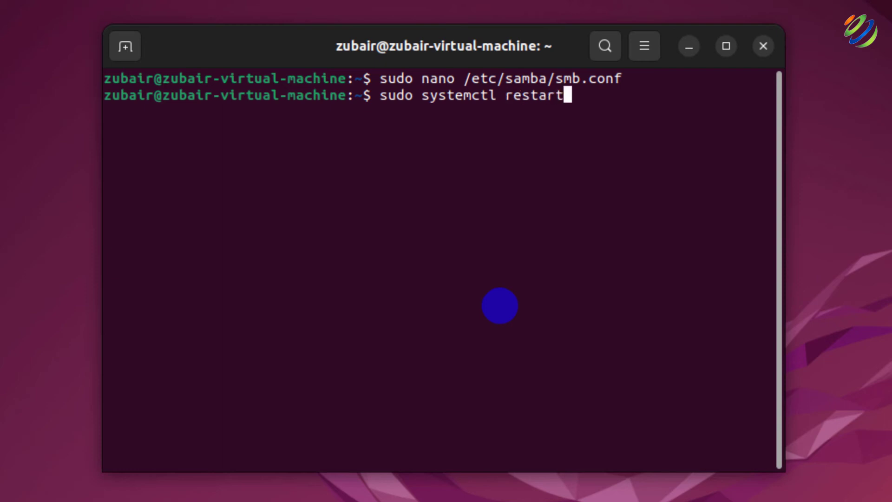
type(" smbd")
key("Return")
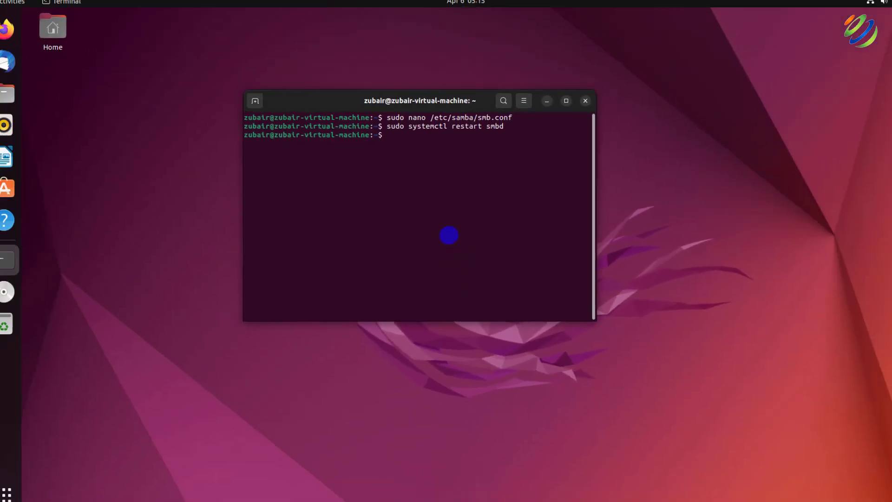
key("ctrl+l")
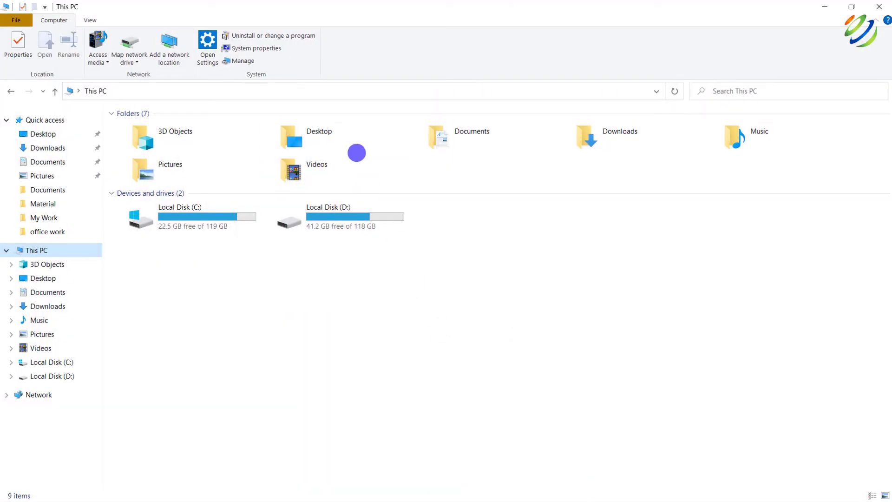
Browse to \\192.168.179.131 and open the pf share, which is empty.
left_click(324, 87)
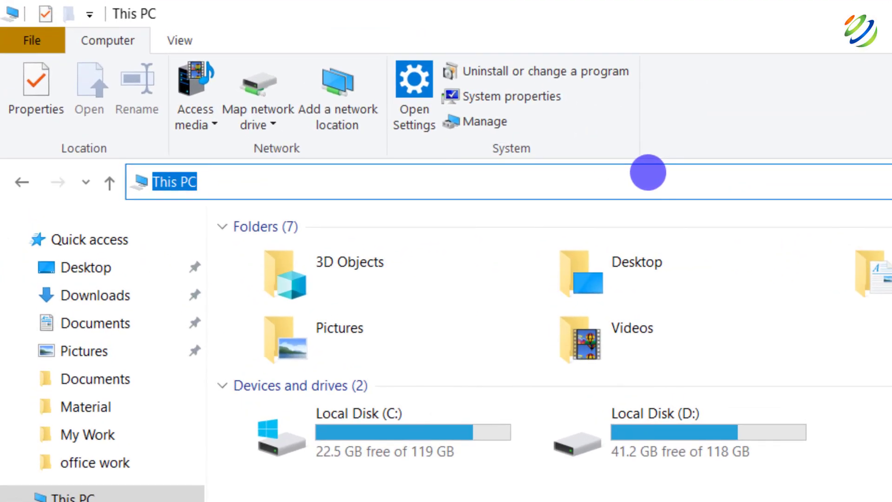
type("\\\\")
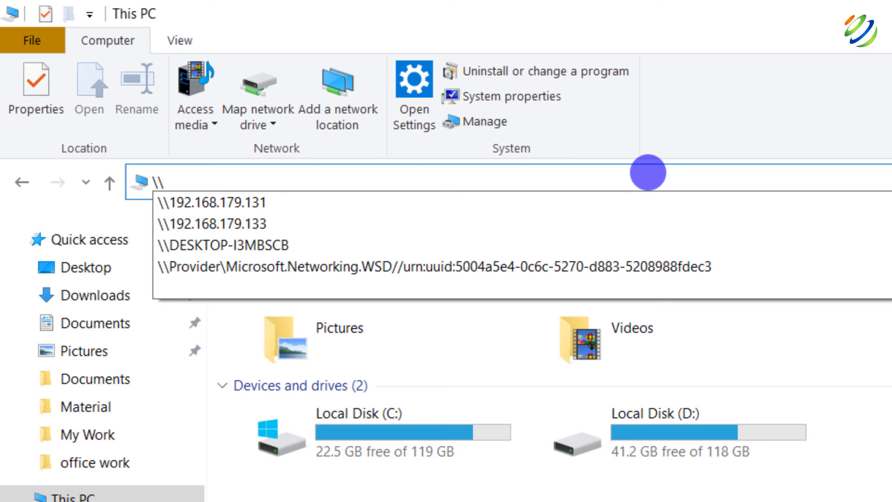
key("Down")
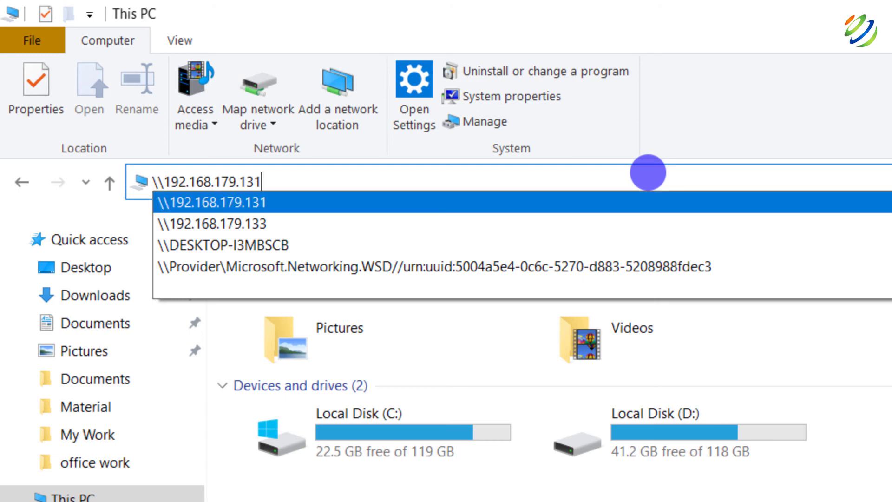
key("Return")
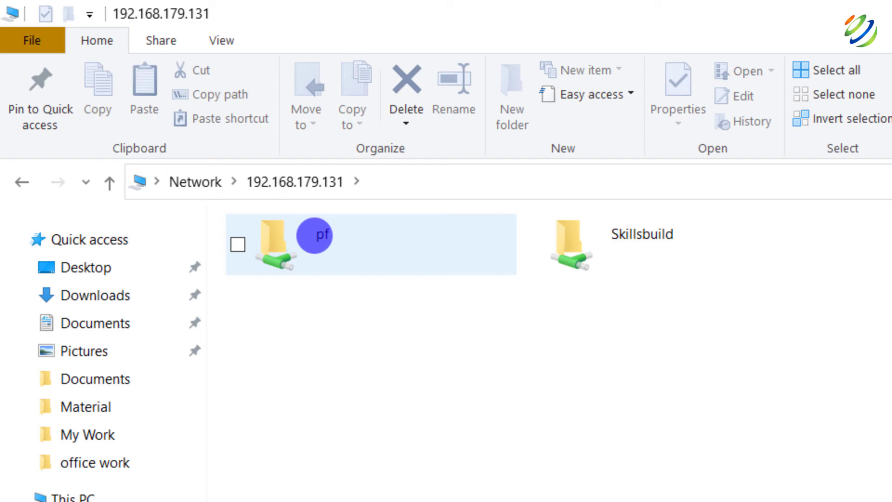
double_click(314, 234)
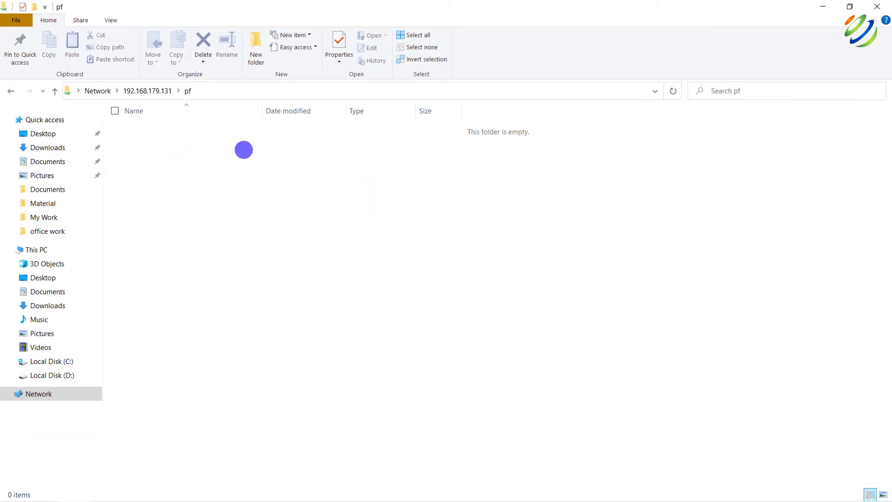
right_click(310, 174)
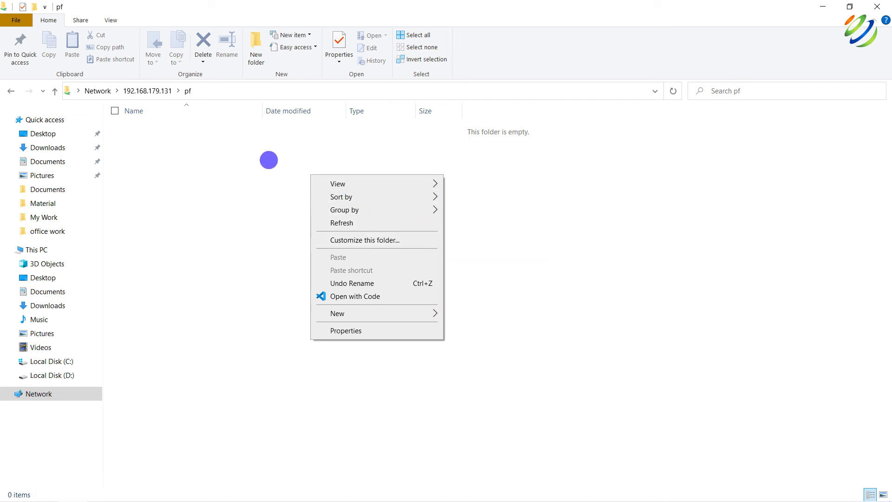
left_click(232, 143)
right_click(232, 142)
mouse_move(265, 284)
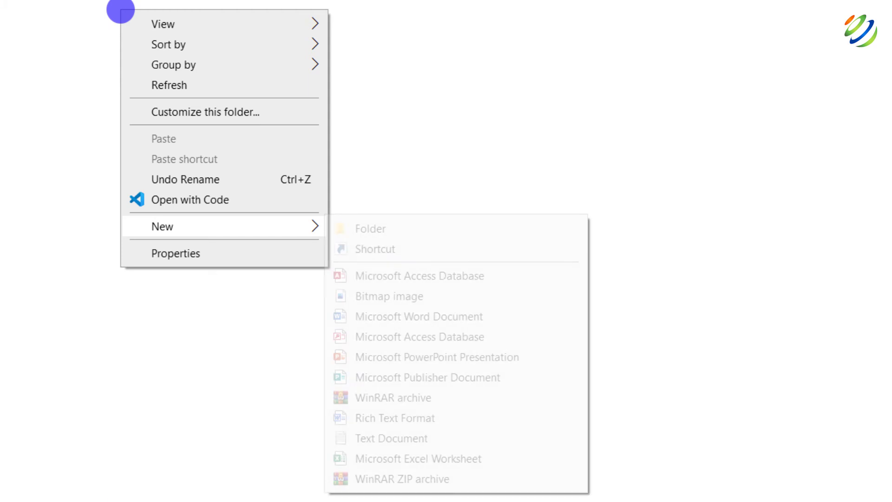
left_click(396, 437)
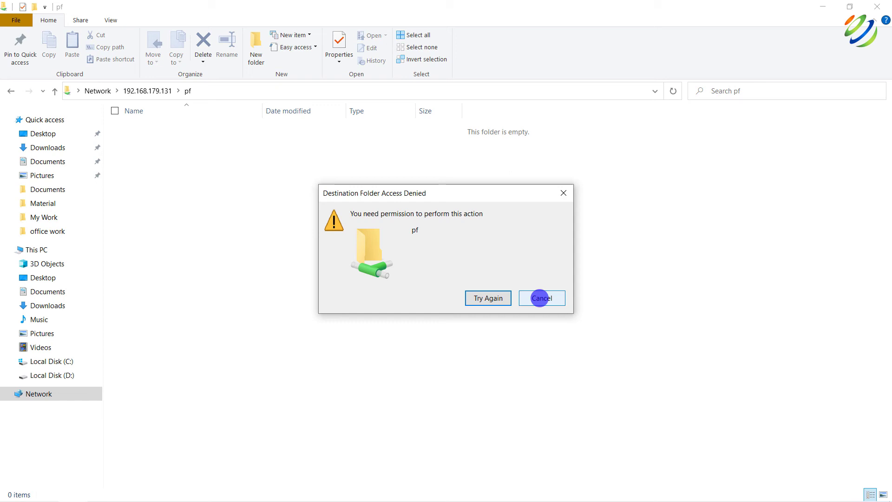
left_click(540, 298)
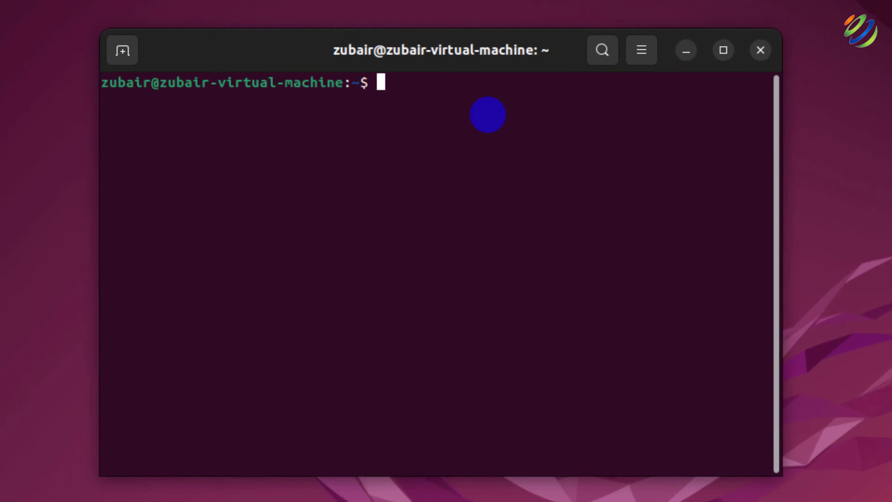
Add group and other write permission to /PF with chmod g+w,o+w, checking ls -l / before and after.
type("ls -l /")
key("Return")
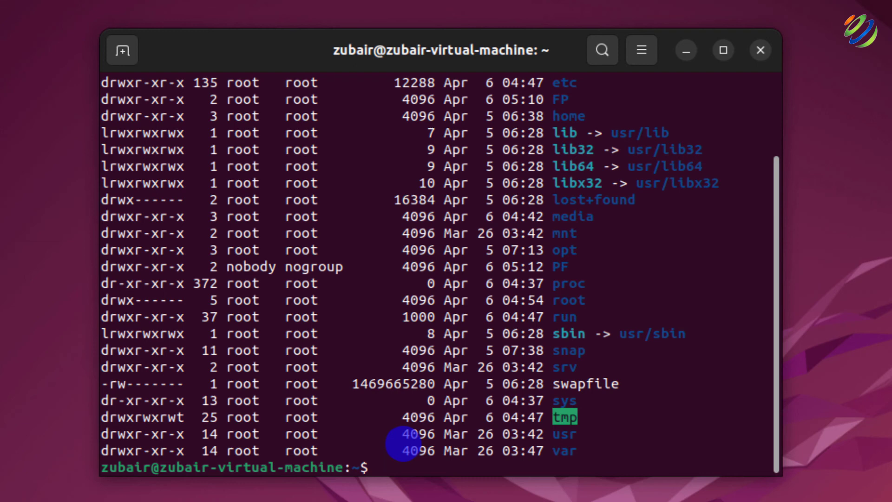
type("sudo chmod ")
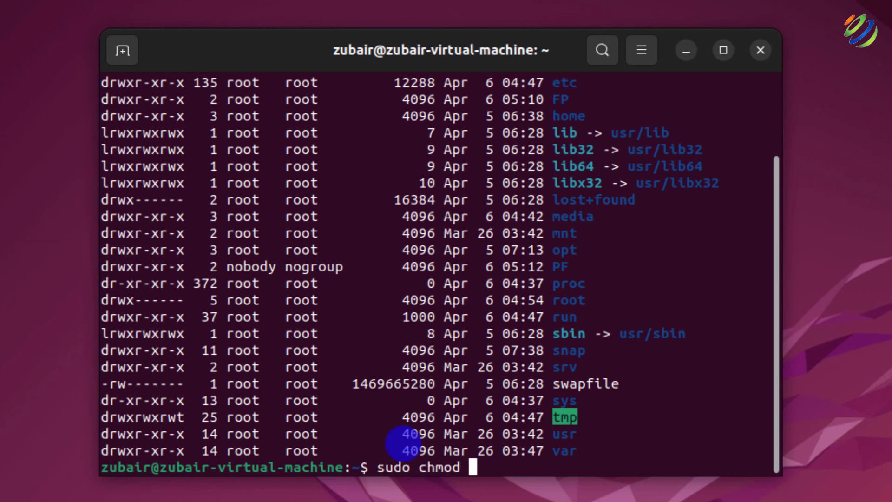
type("g+w")
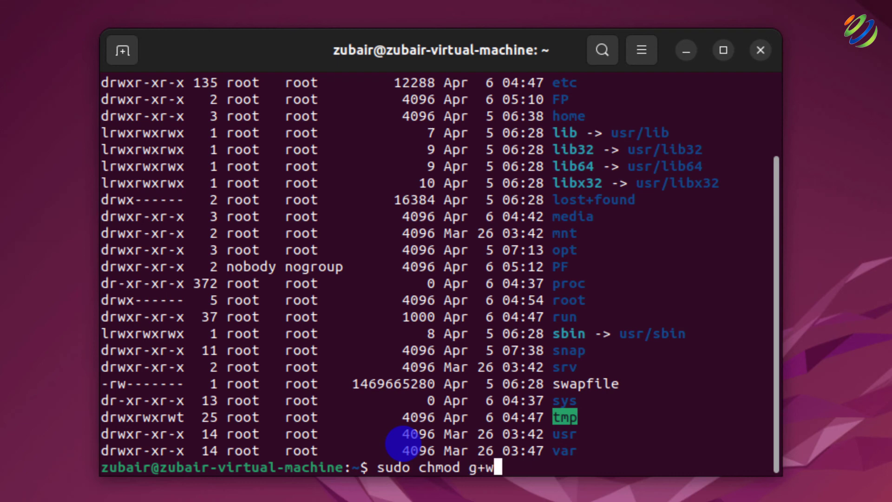
type(",o+w /PF/")
key("Return")
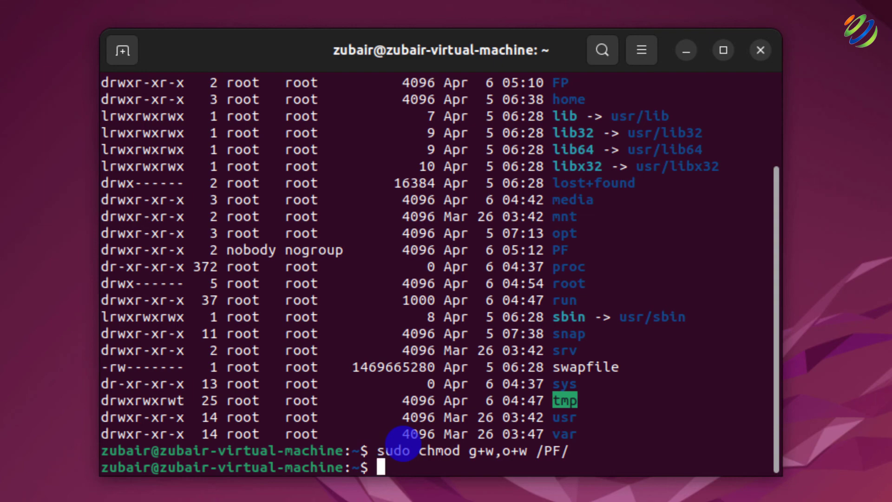
type("ls -l /")
key("Return")
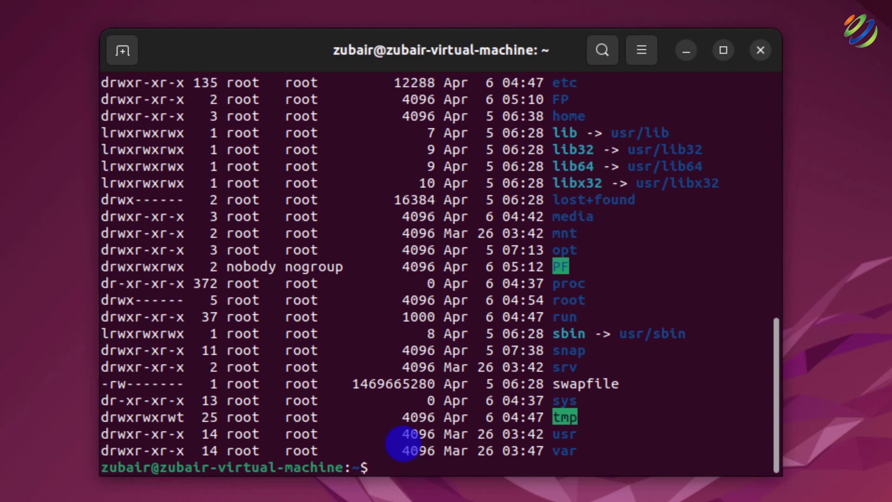
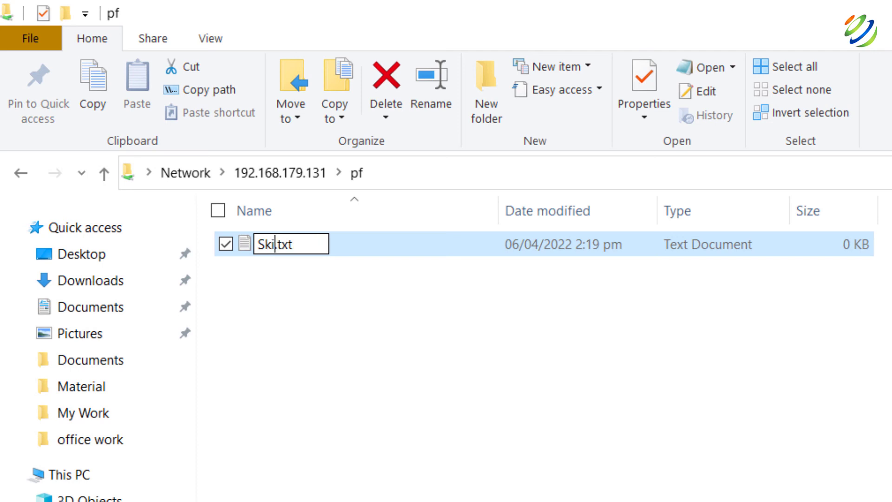
Rename the new text file in the pf share to 'SkillsBUILD Channel.txt'.
type("LD Chann")
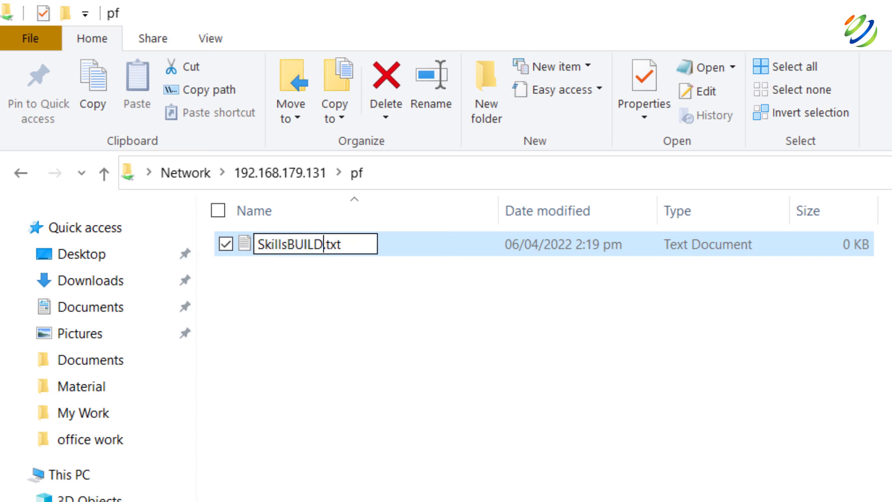
type("el")
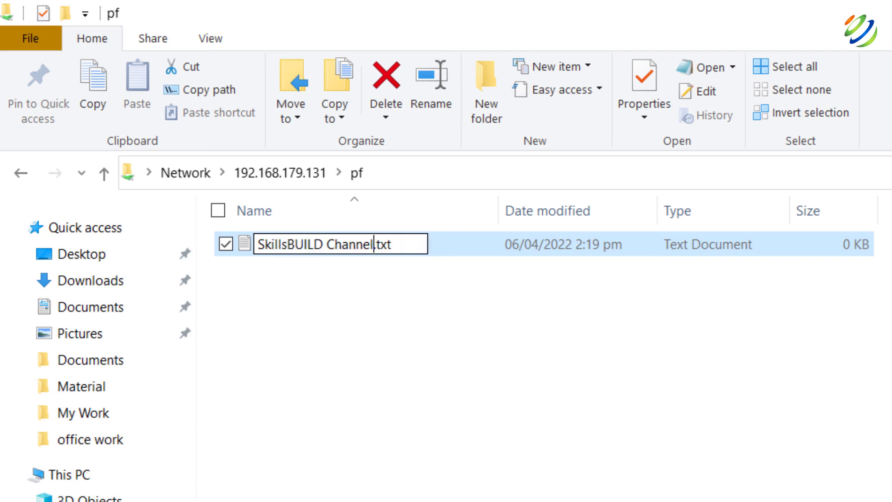
key("Return")
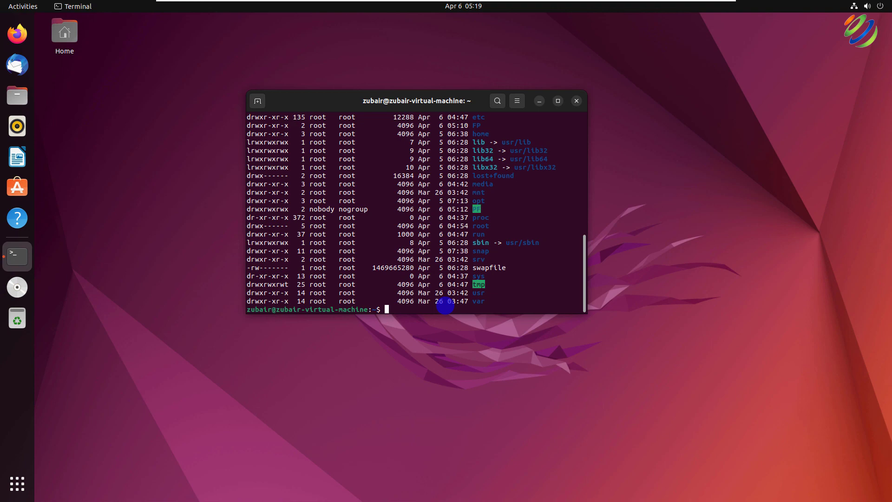
Clear the terminal, list /PF showing 'SkillsBUILD Channel.txt', and create /PF/file.txt with touch.
type("clear")
key("Return")
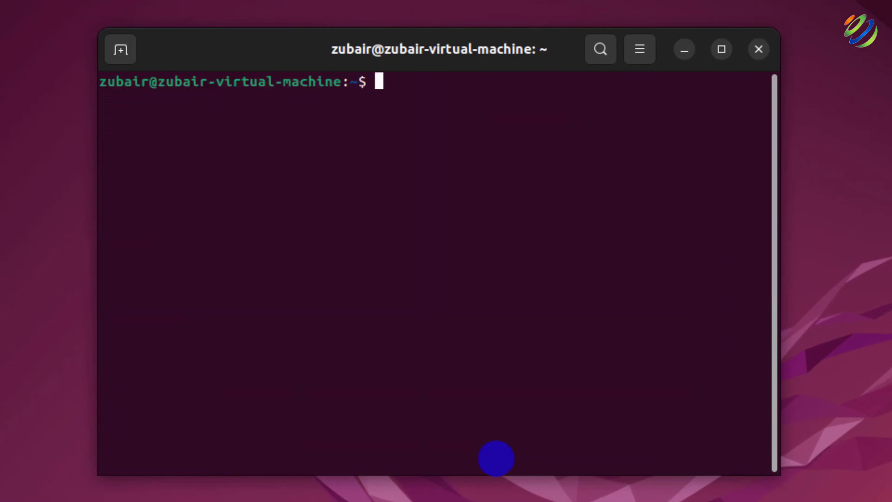
type("ls /")
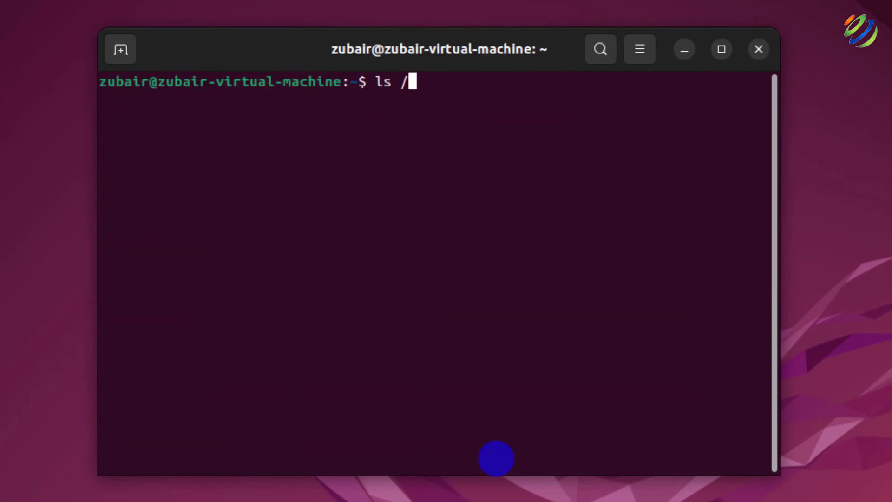
type("PF")
key("Return")
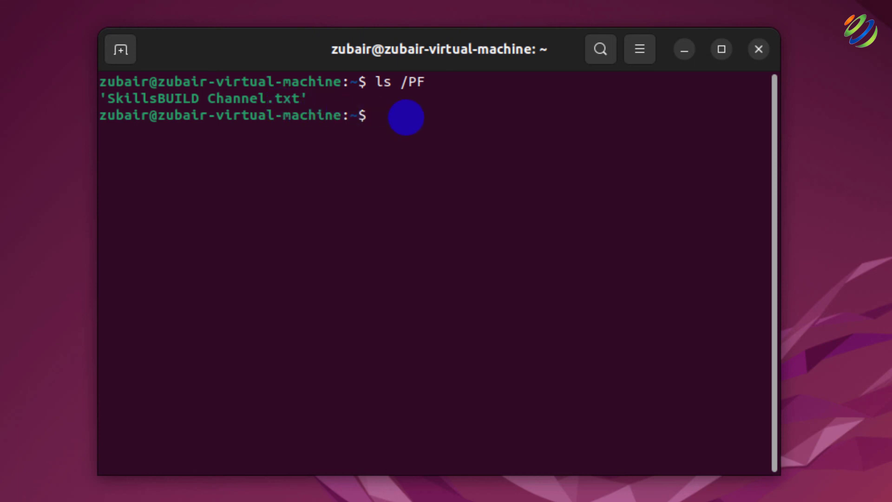
type("touch")
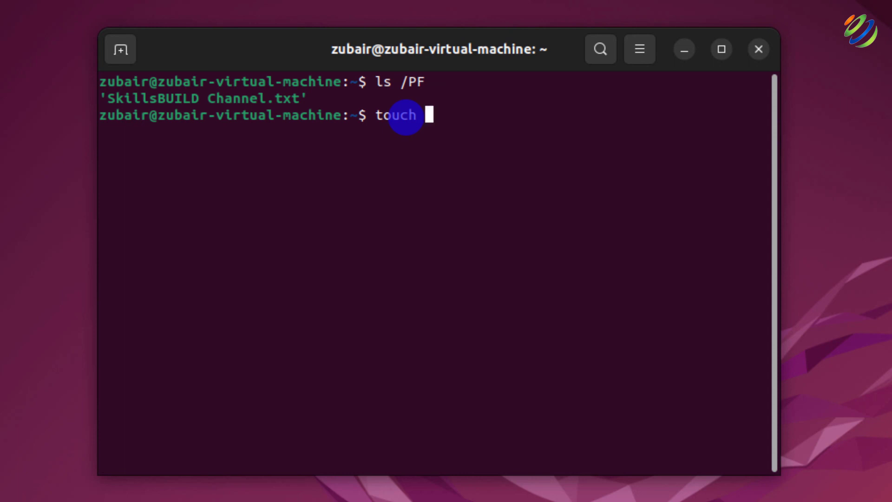
type(" /PF/file.txt")
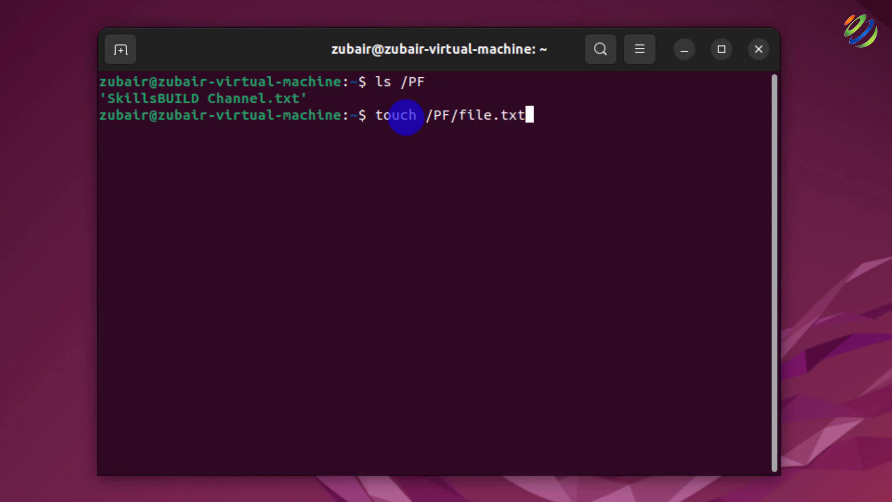
key("Return")
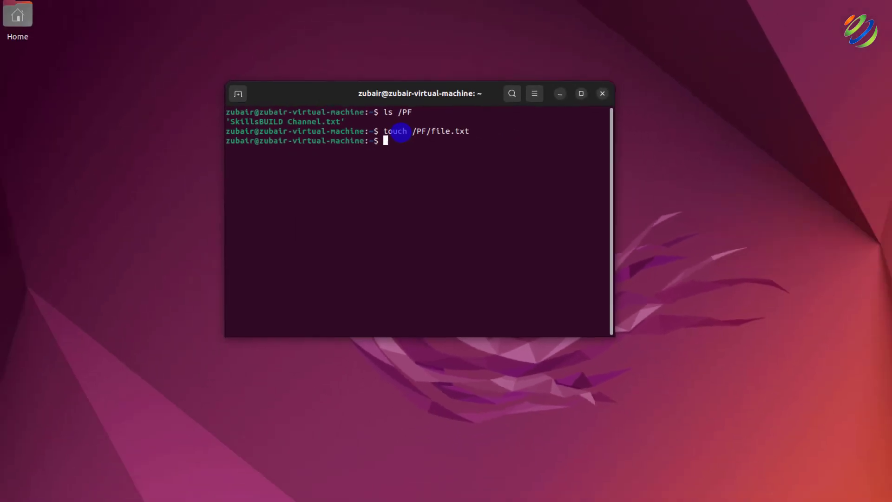